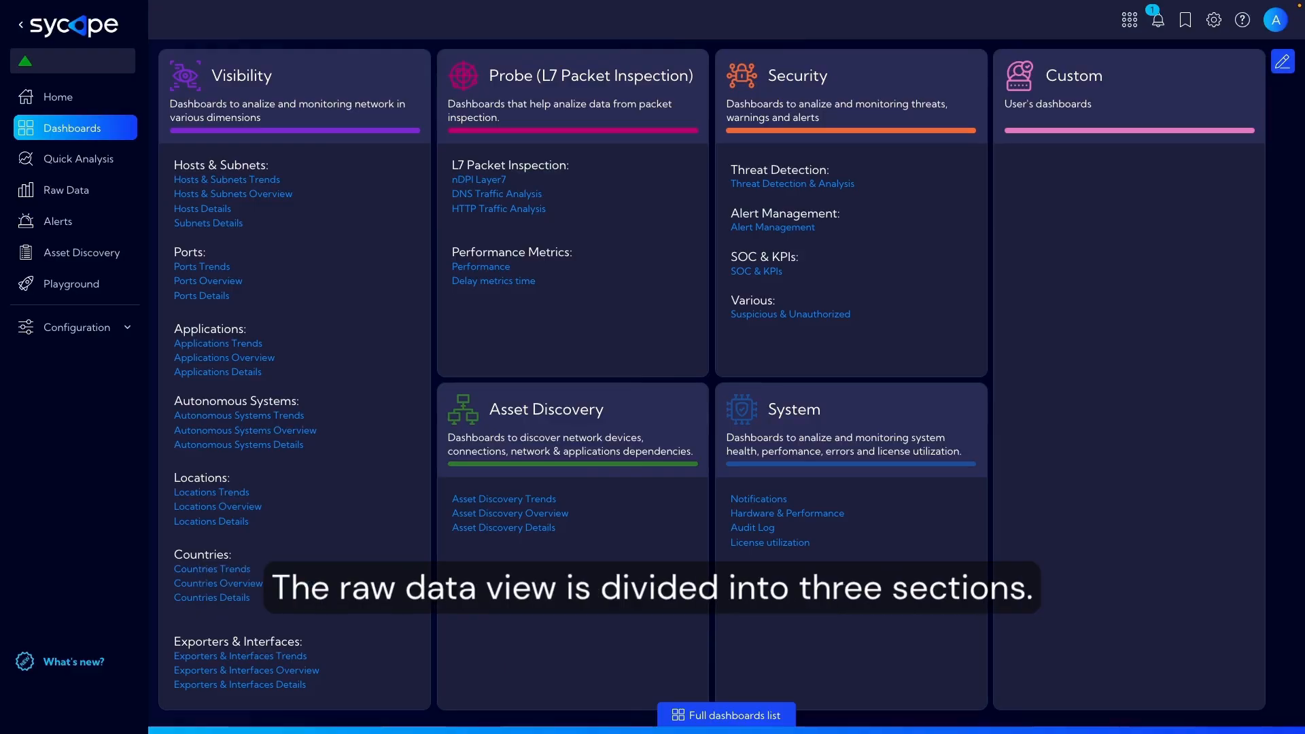
- Open the raw data view and list the data streams available in the Netflow group
{"action": "left_click", "coordinate": [94, 191]}
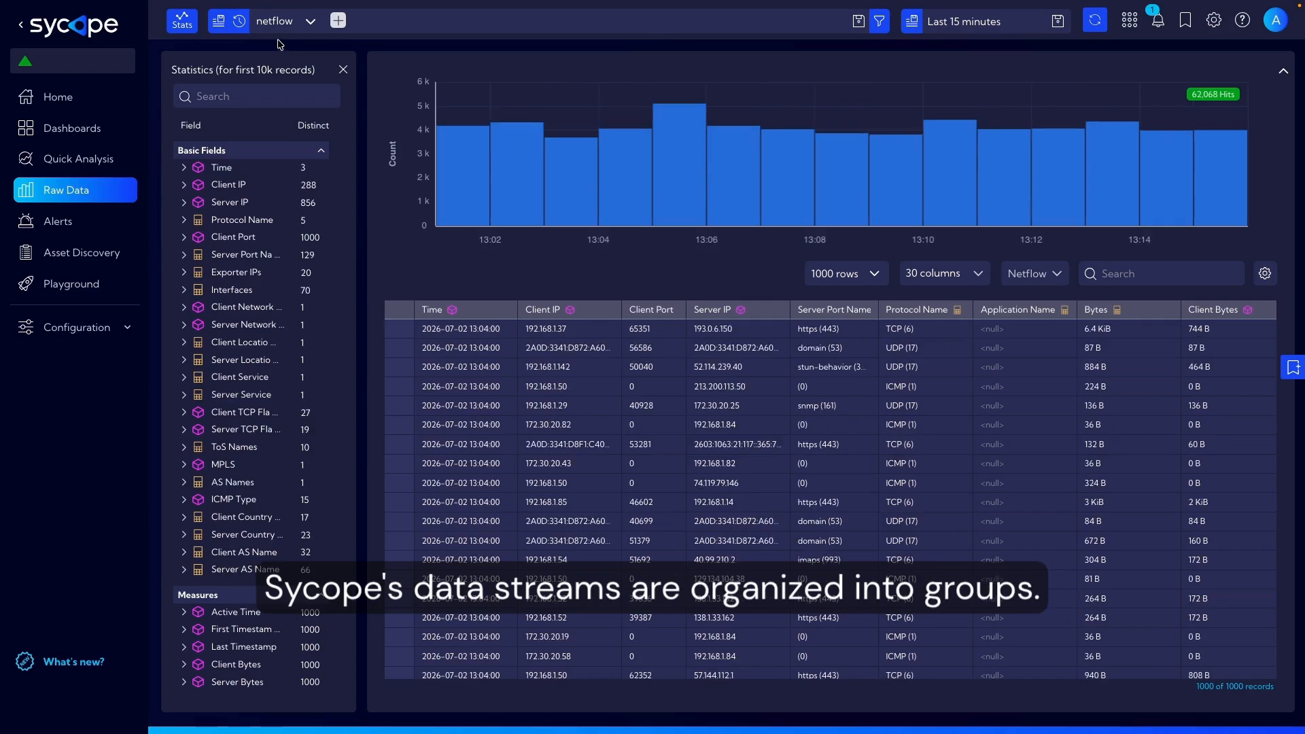
{"action": "left_click", "coordinate": [281, 27]}
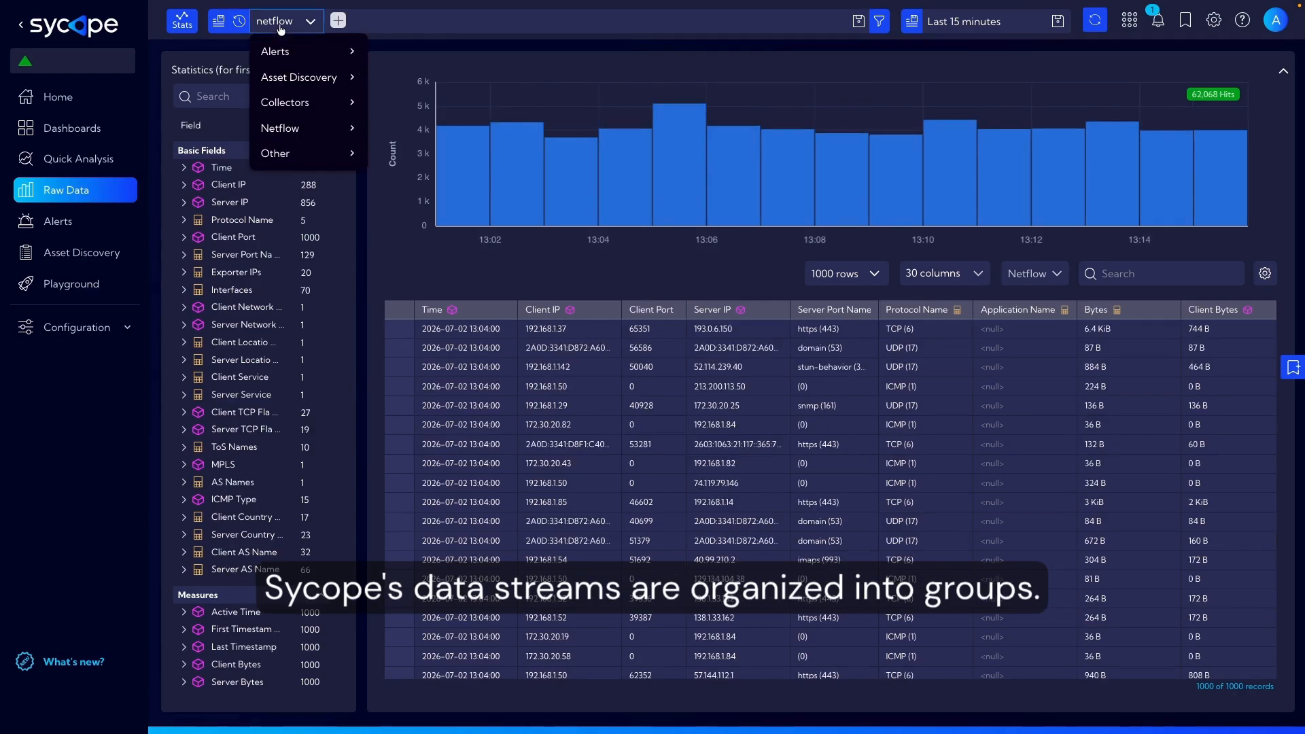
{"action": "left_click", "coordinate": [304, 129]}
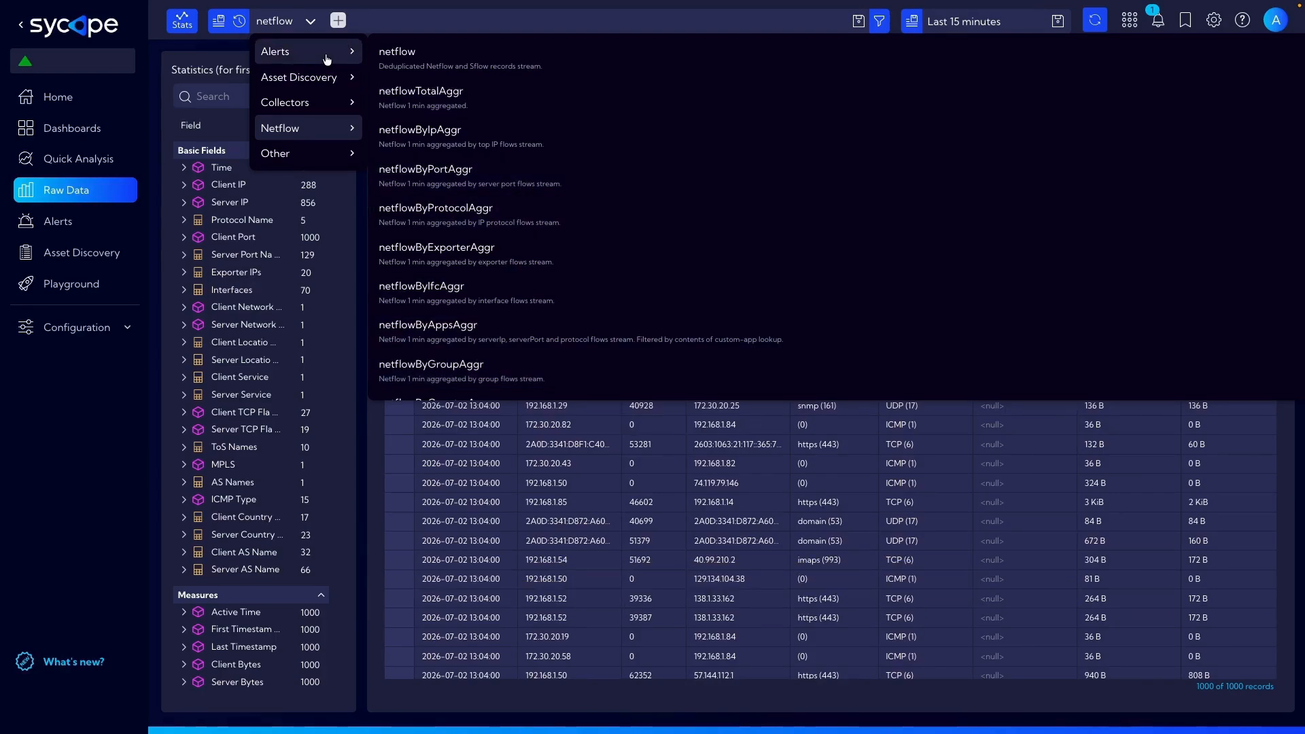
- Review the data streams offered in the Alerts, Asset Discovery, Collectors, Other and Netflow groups, including the netflow aggregates
{"action": "mouse_move", "coordinate": [326, 56]}
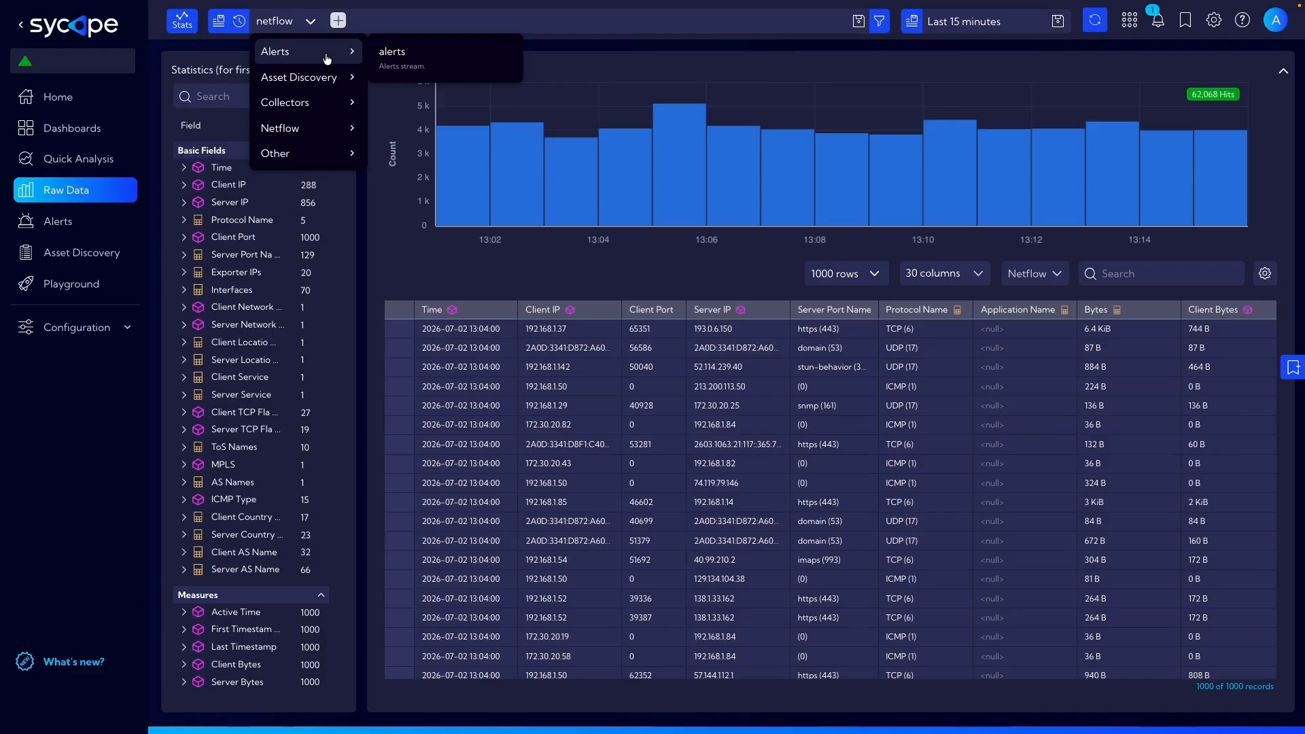
{"action": "mouse_move", "coordinate": [322, 79]}
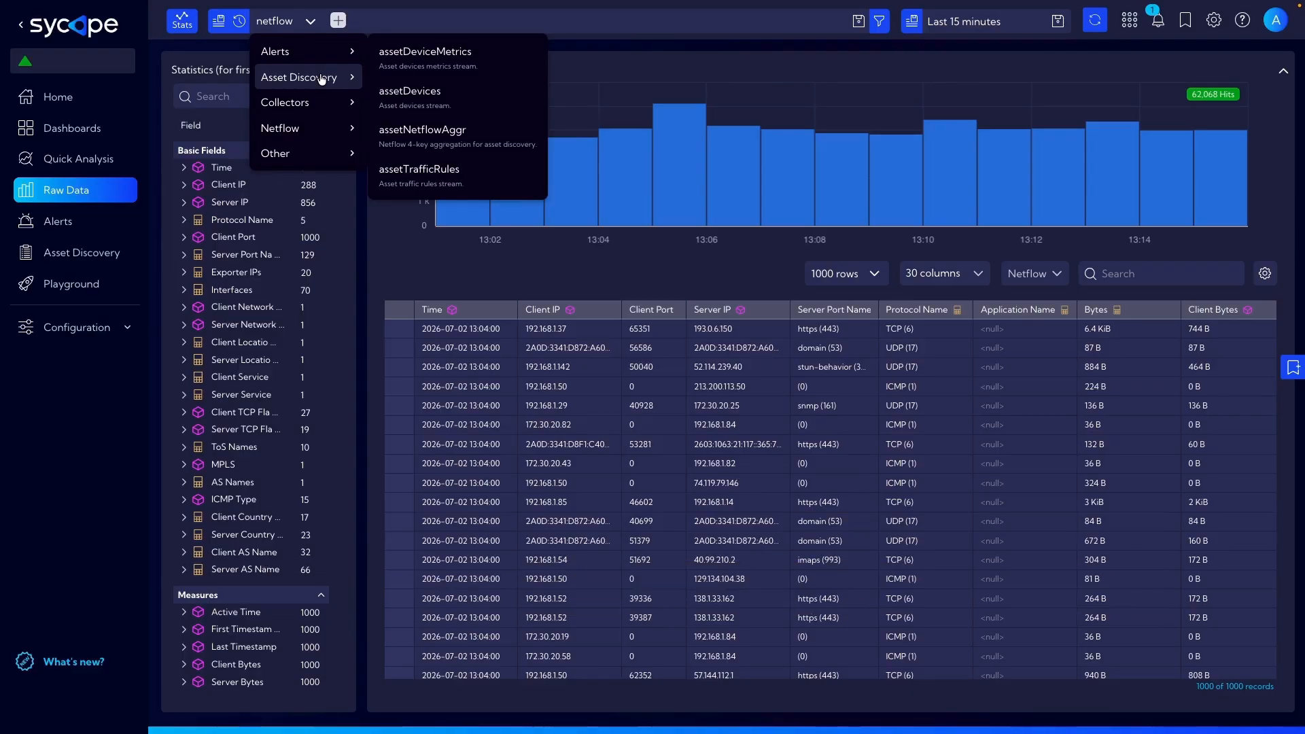
{"action": "mouse_move", "coordinate": [316, 104]}
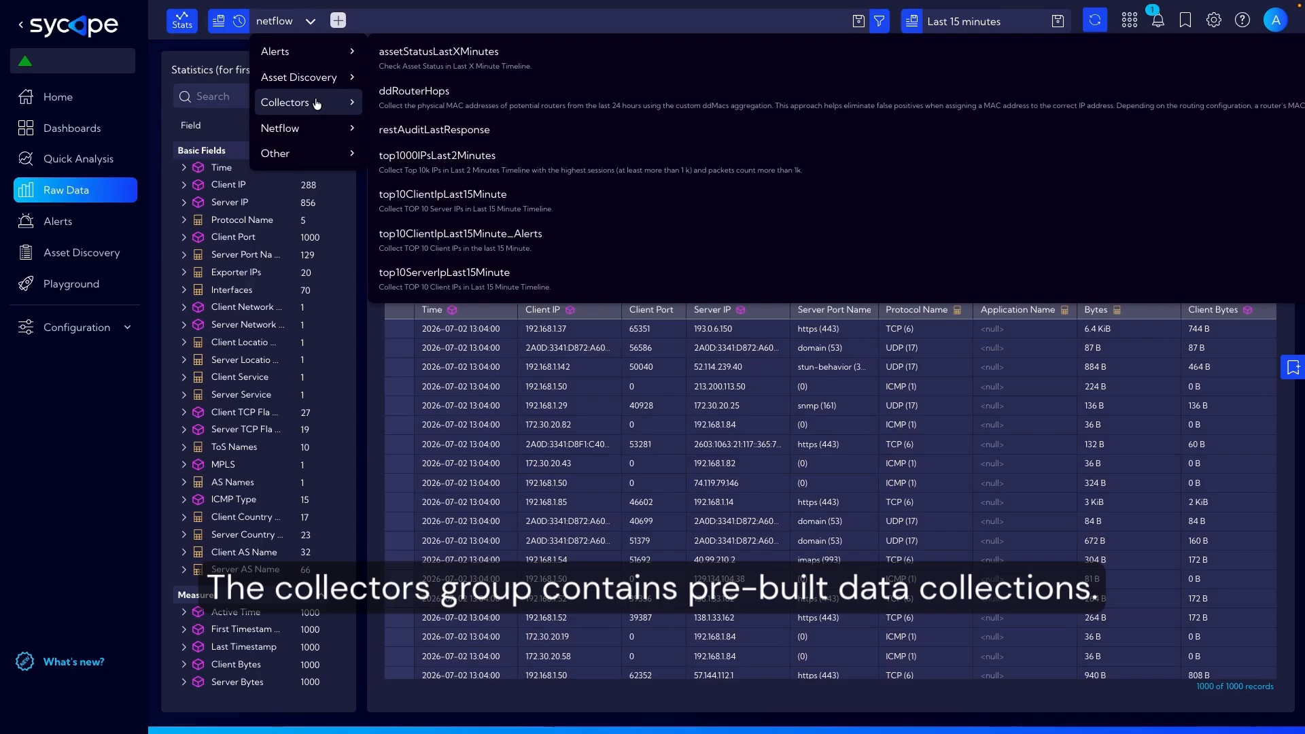
{"action": "left_click", "coordinate": [304, 152]}
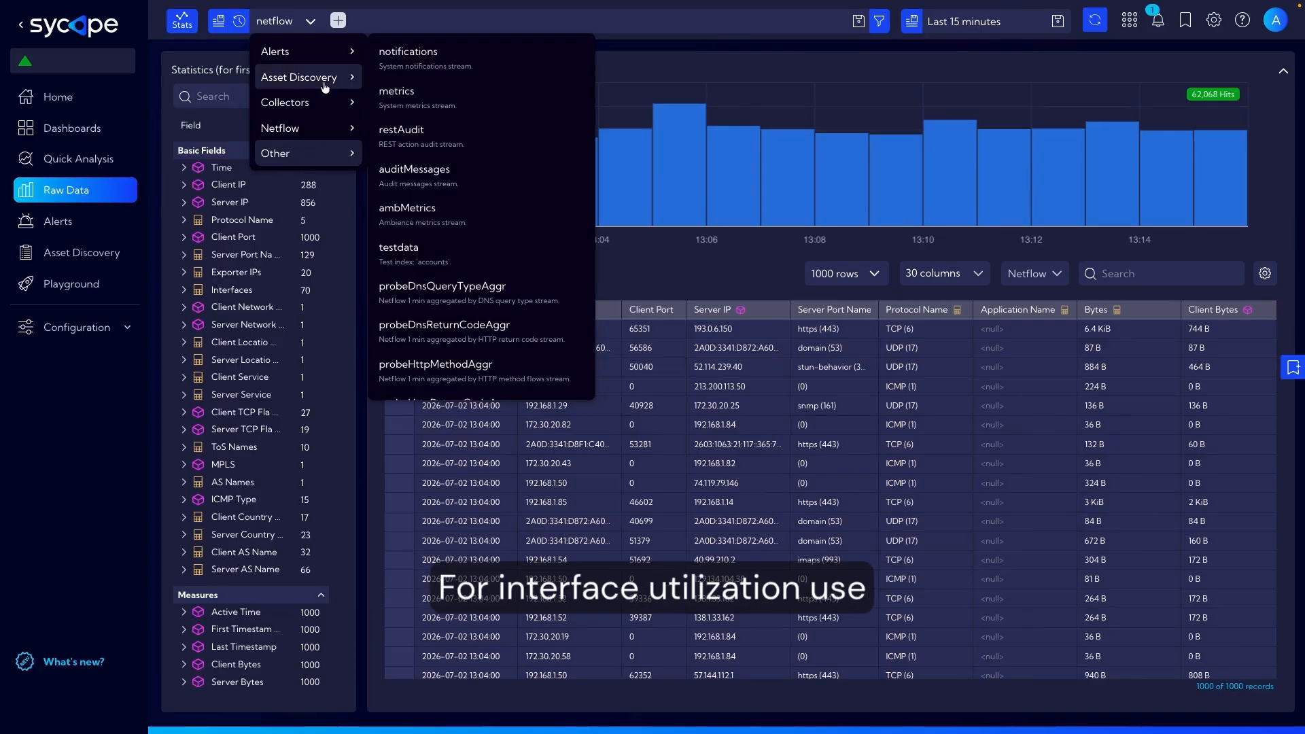
{"action": "mouse_move", "coordinate": [313, 136]}
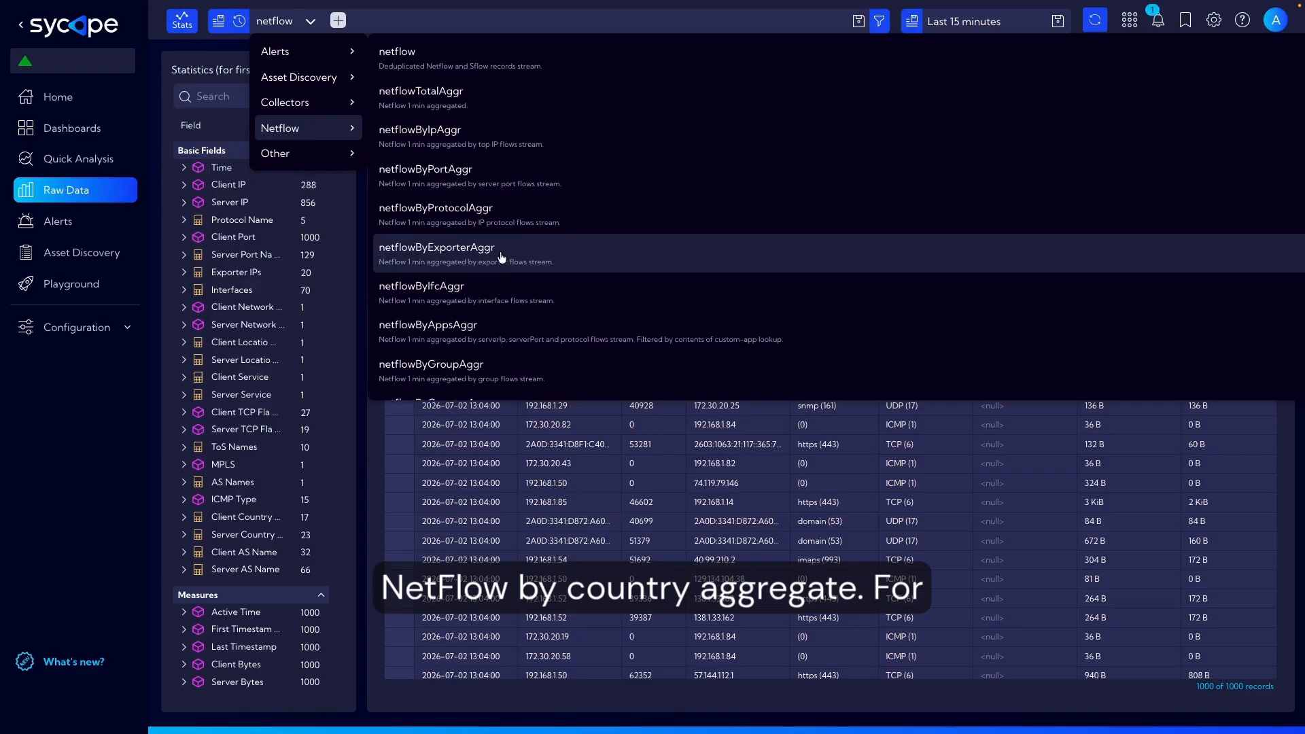
{"action": "scroll", "coordinate": [500, 262], "scroll_direction": "down", "scroll_amount": 3}
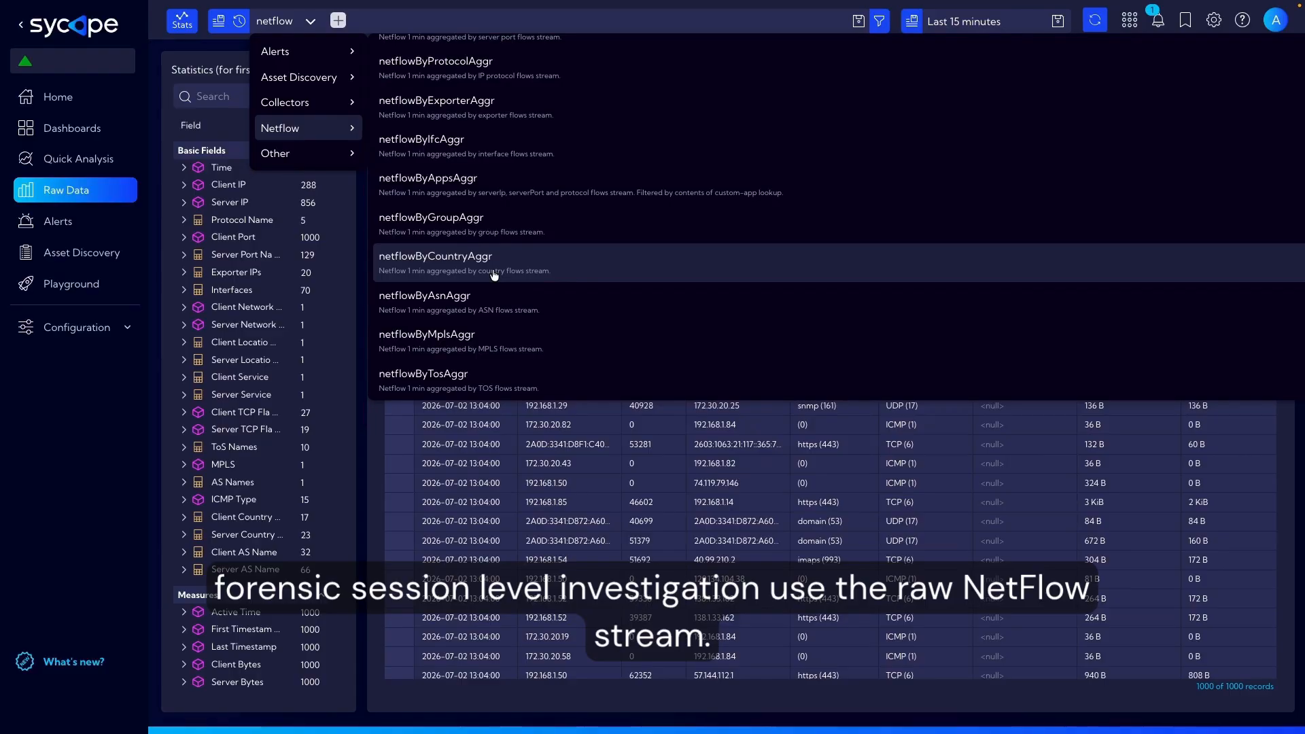
{"action": "scroll", "coordinate": [494, 274], "scroll_direction": "up", "scroll_amount": 3}
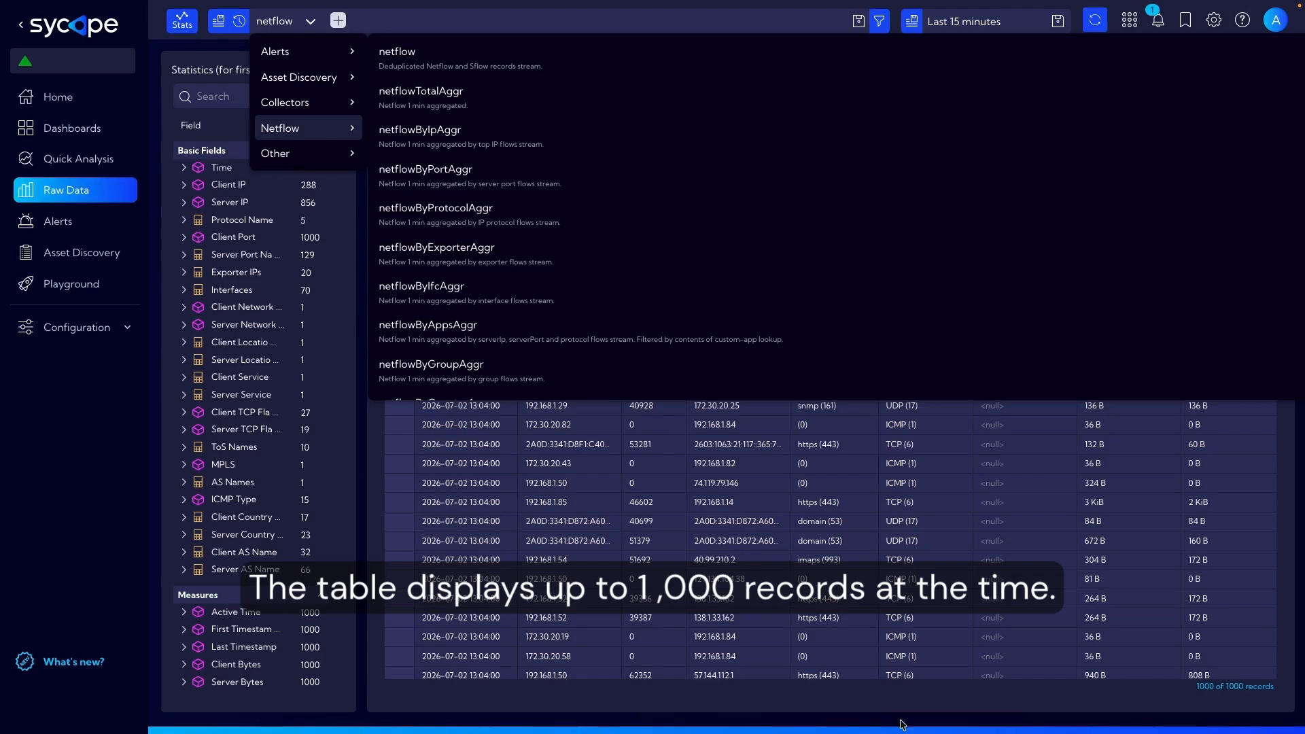
{"action": "left_click", "coordinate": [1161, 718]}
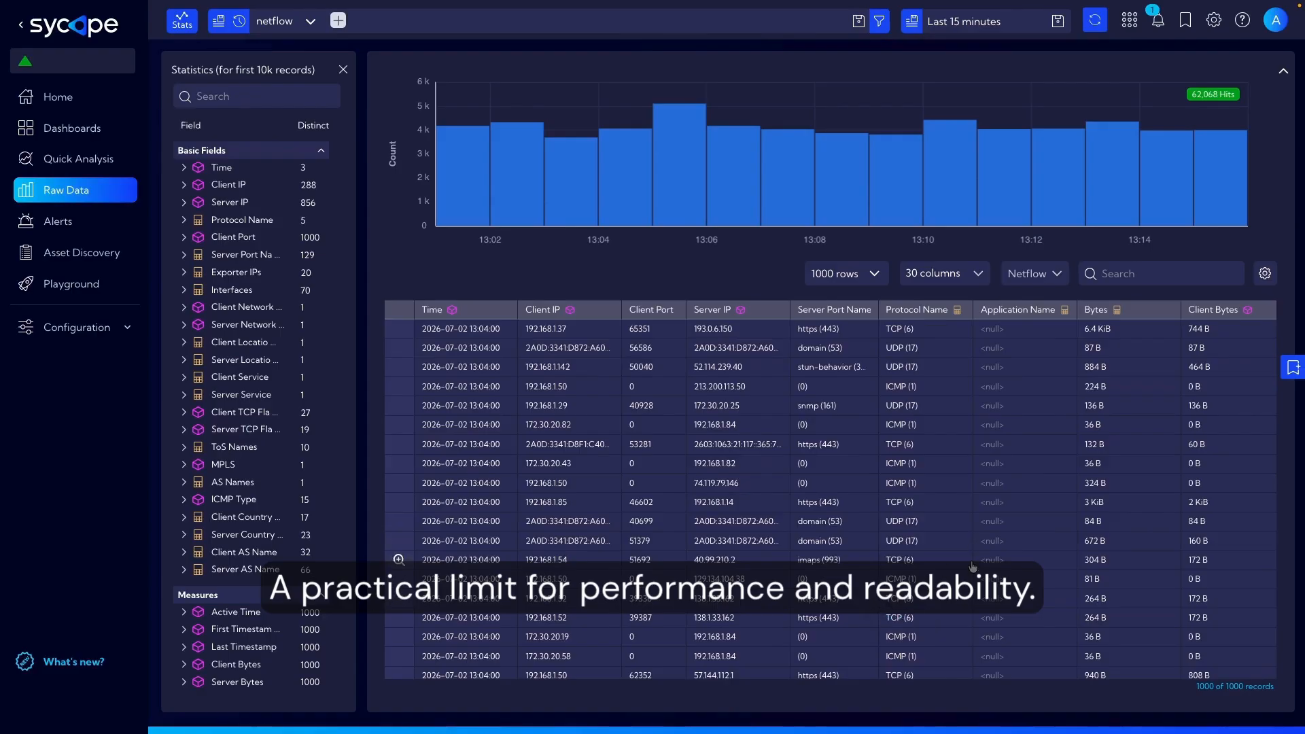
- Examine the list of fields that can be shown as columns in the netflow records table
{"action": "left_click", "coordinate": [939, 274]}
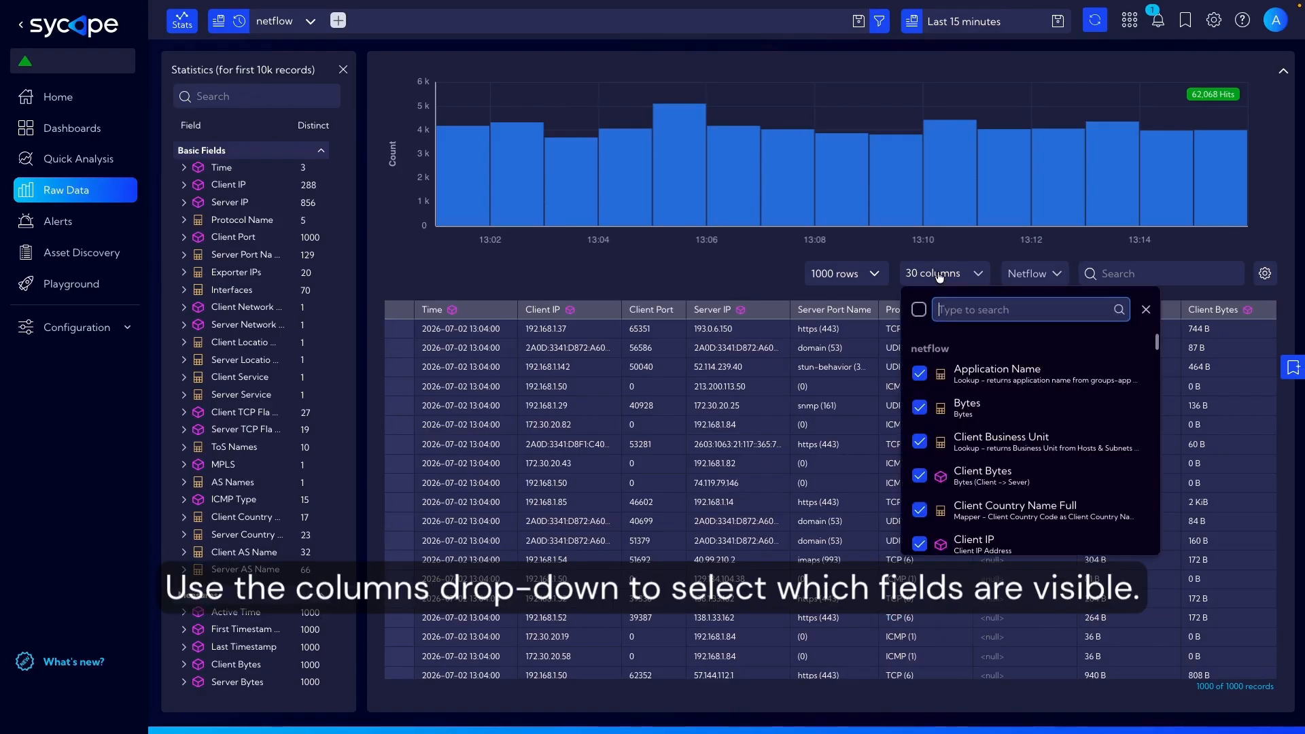
{"action": "scroll", "coordinate": [1030, 459], "scroll_direction": "down", "scroll_amount": 2}
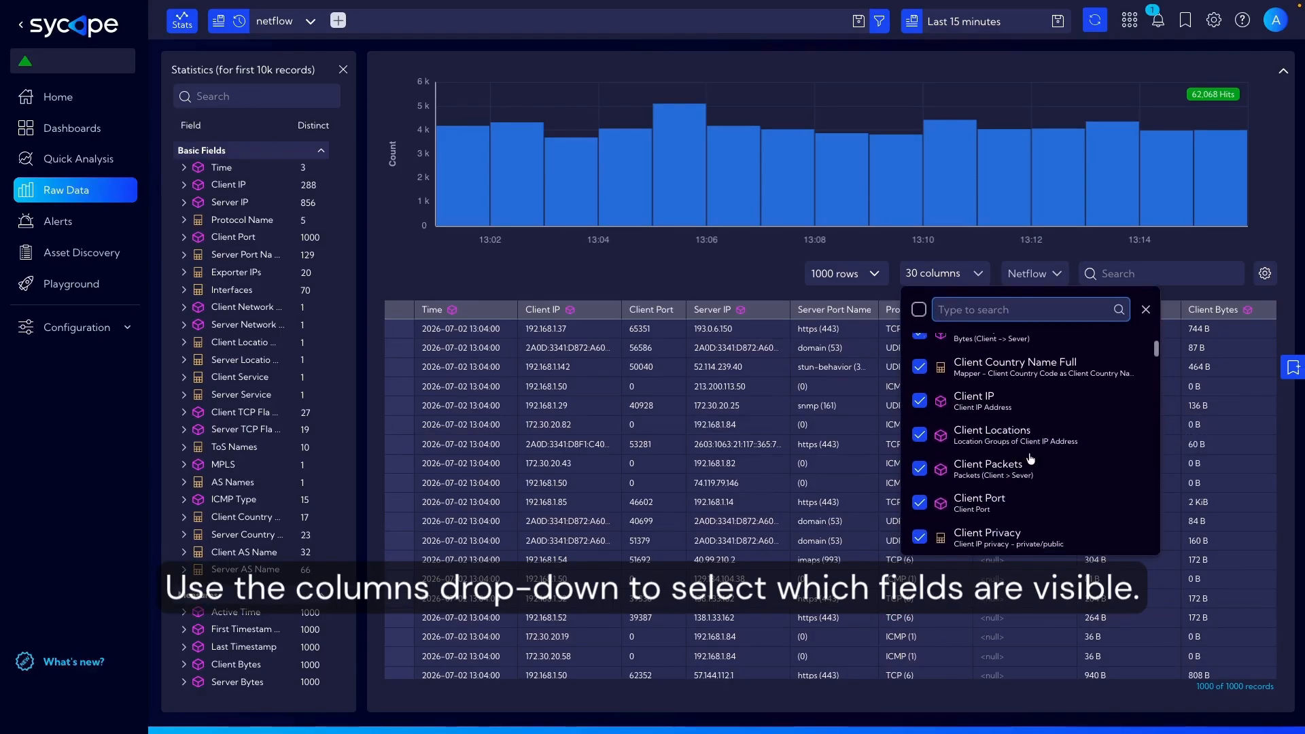
{"action": "scroll", "coordinate": [1031, 459], "scroll_direction": "down", "scroll_amount": 5}
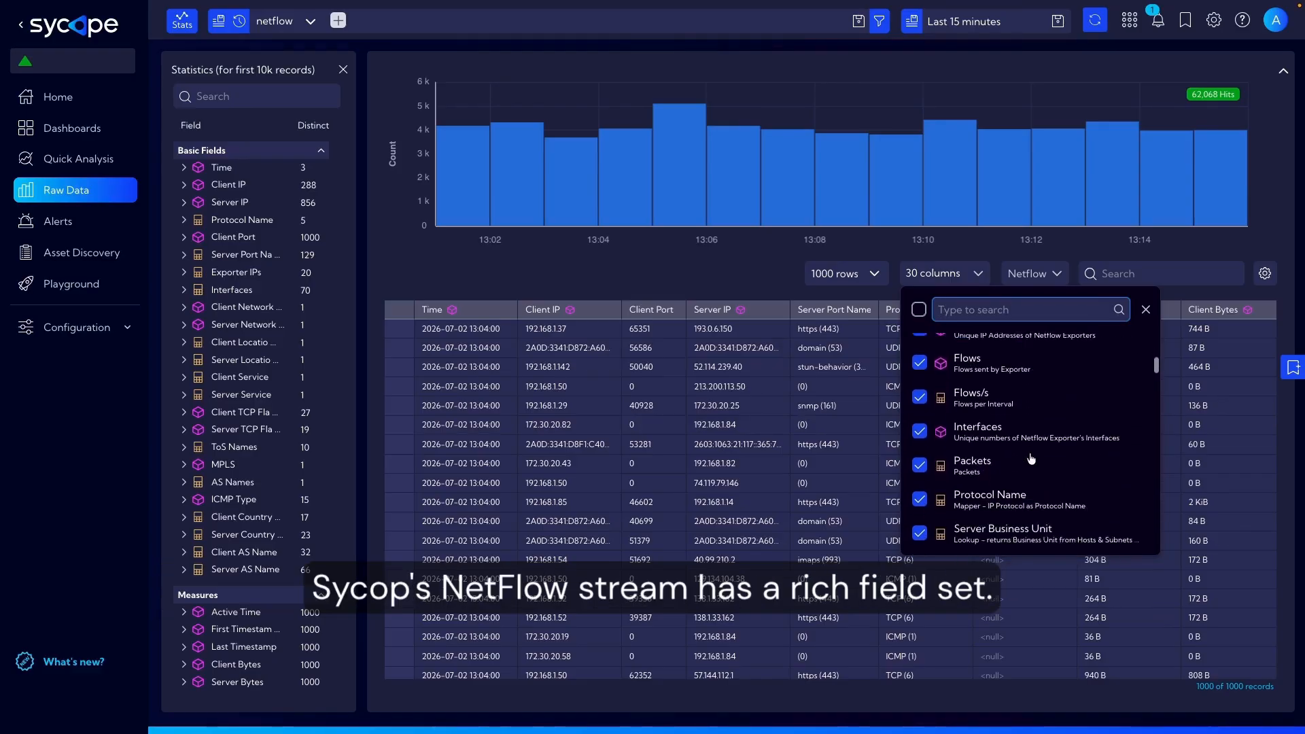
{"action": "scroll", "coordinate": [1030, 460], "scroll_direction": "down", "scroll_amount": 5}
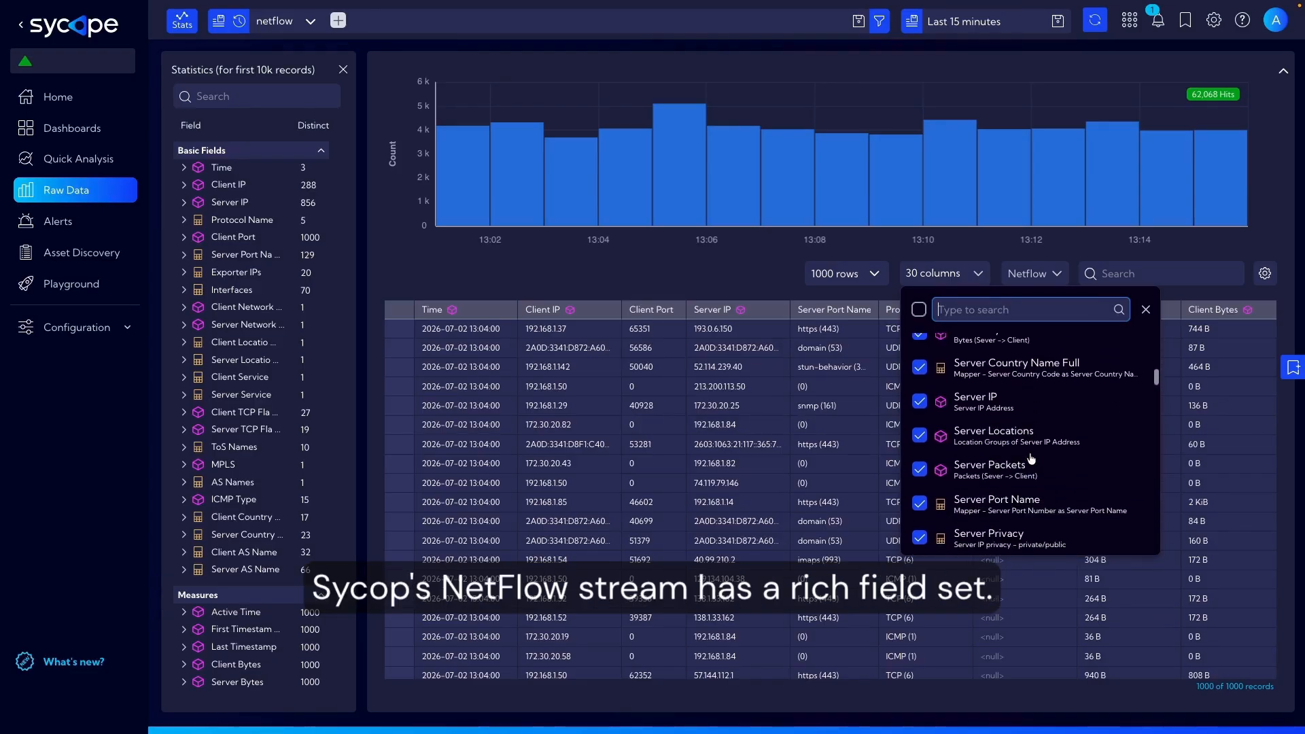
{"action": "scroll", "coordinate": [1030, 460], "scroll_direction": "down", "scroll_amount": 2}
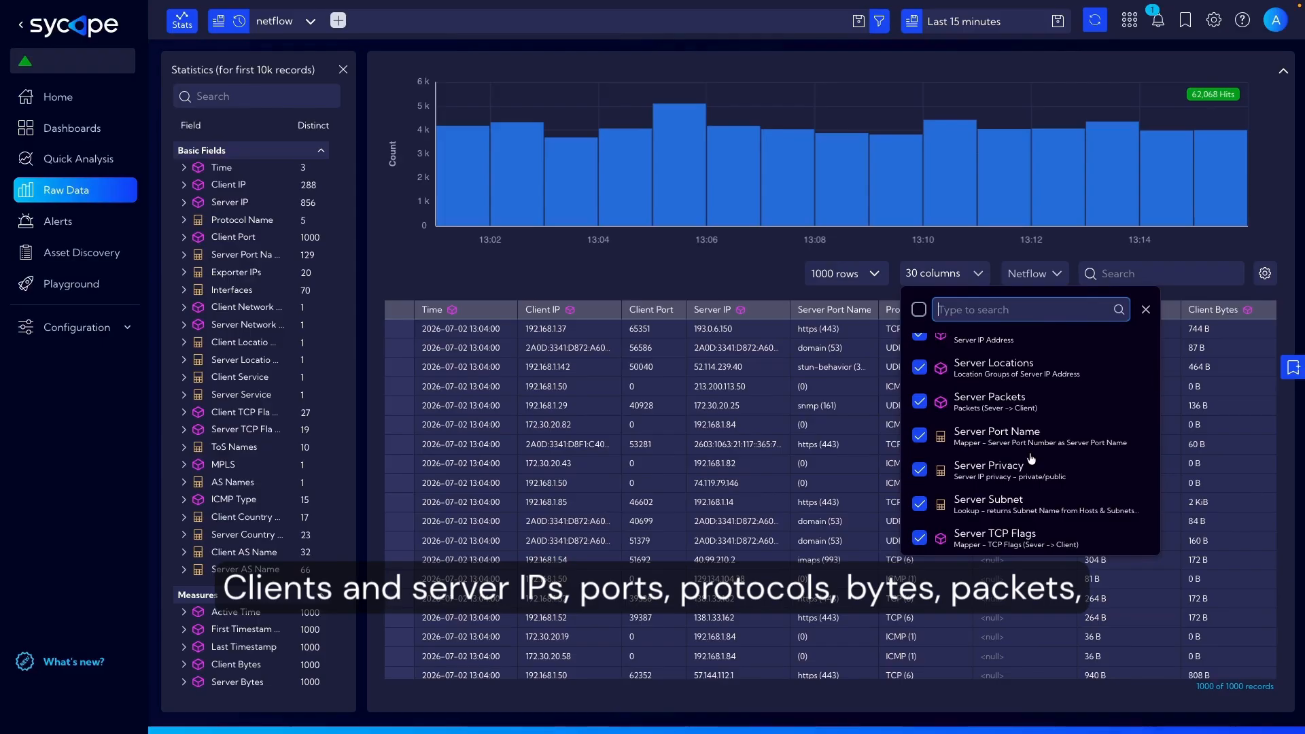
{"action": "scroll", "coordinate": [1030, 460], "scroll_direction": "down", "scroll_amount": 4}
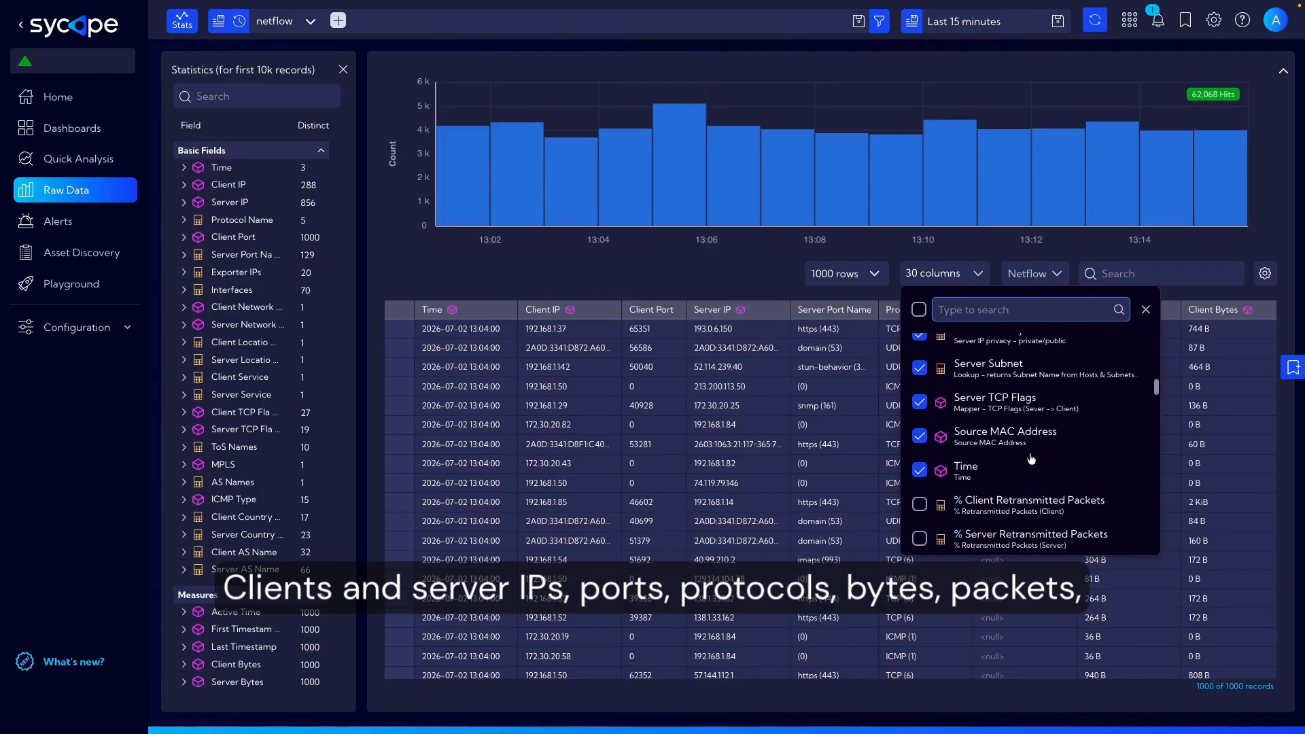
{"action": "scroll", "coordinate": [1031, 460], "scroll_direction": "down", "scroll_amount": 6}
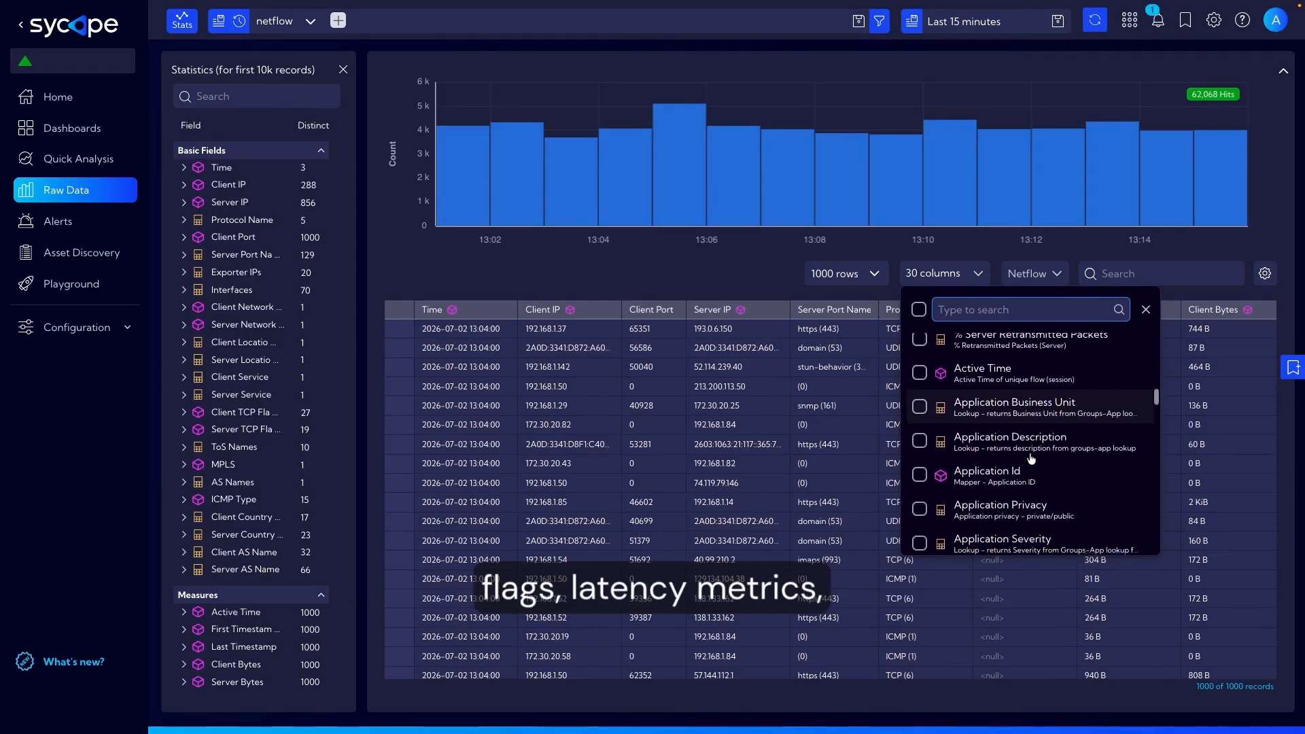
{"action": "scroll", "coordinate": [1031, 459], "scroll_direction": "down", "scroll_amount": 4}
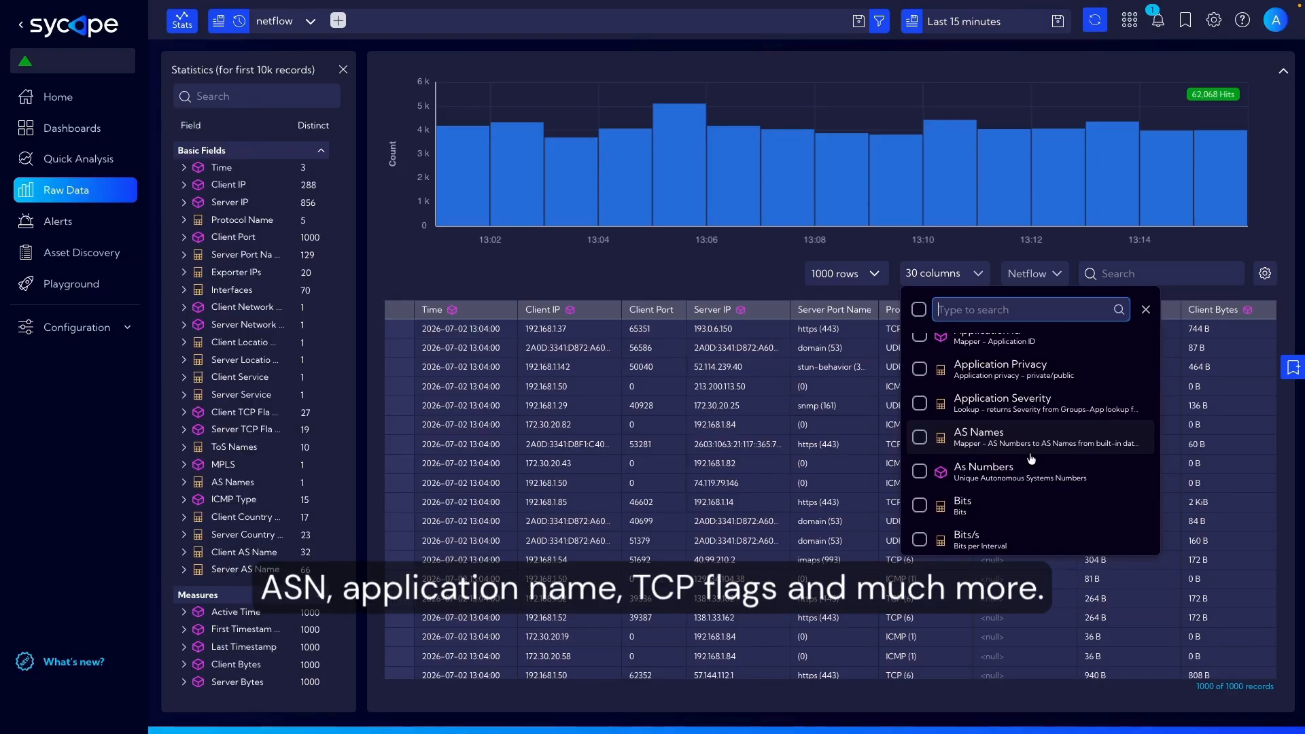
{"action": "scroll", "coordinate": [1031, 459], "scroll_direction": "down", "scroll_amount": 5}
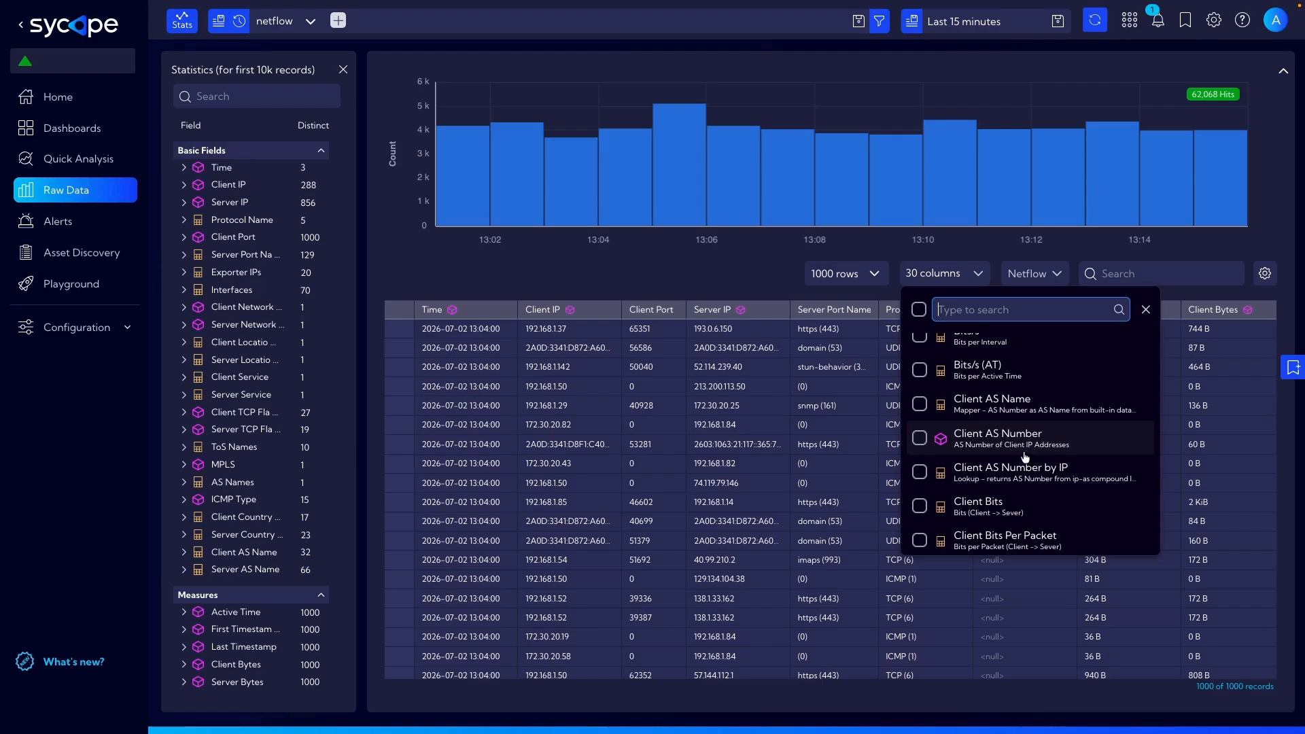
{"action": "left_click", "coordinate": [752, 273]}
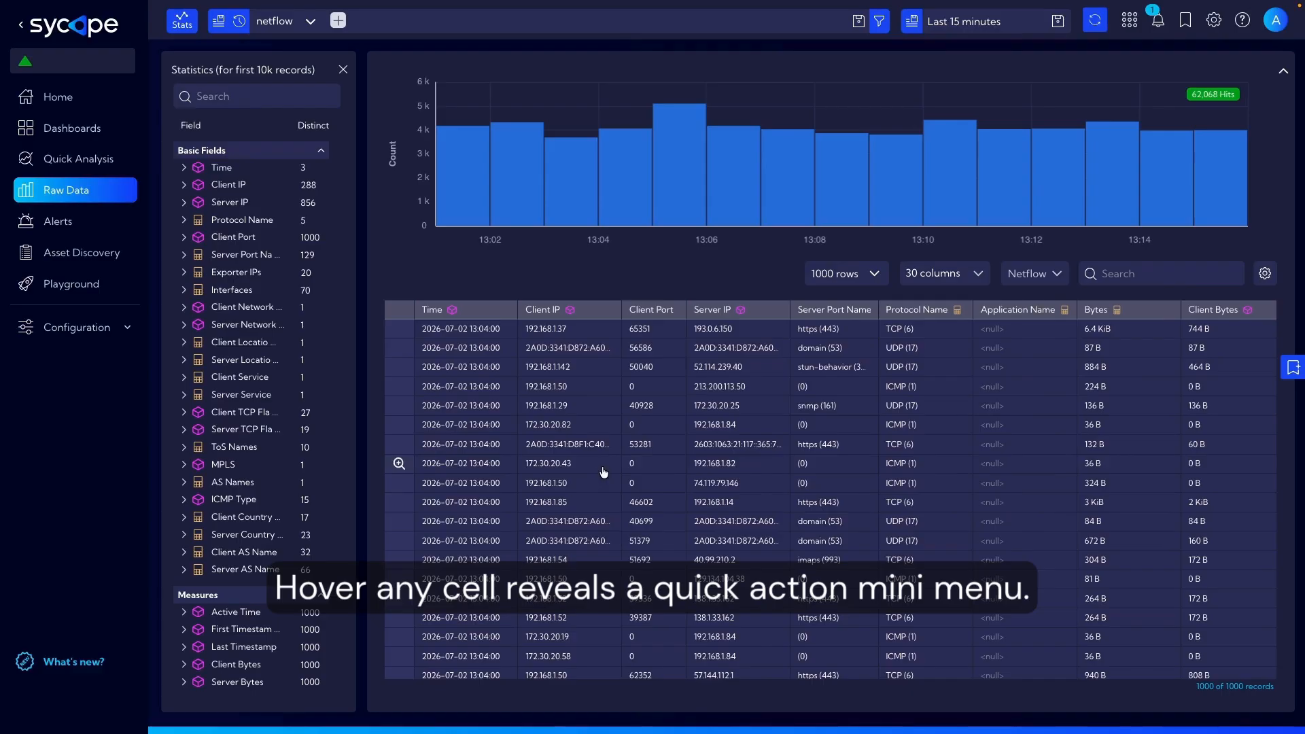
- Filter the netflow records to Client IP 192.168.1.29 using its value in the records table
{"action": "mouse_move", "coordinate": [582, 443]}
{"action": "mouse_move", "coordinate": [551, 407]}
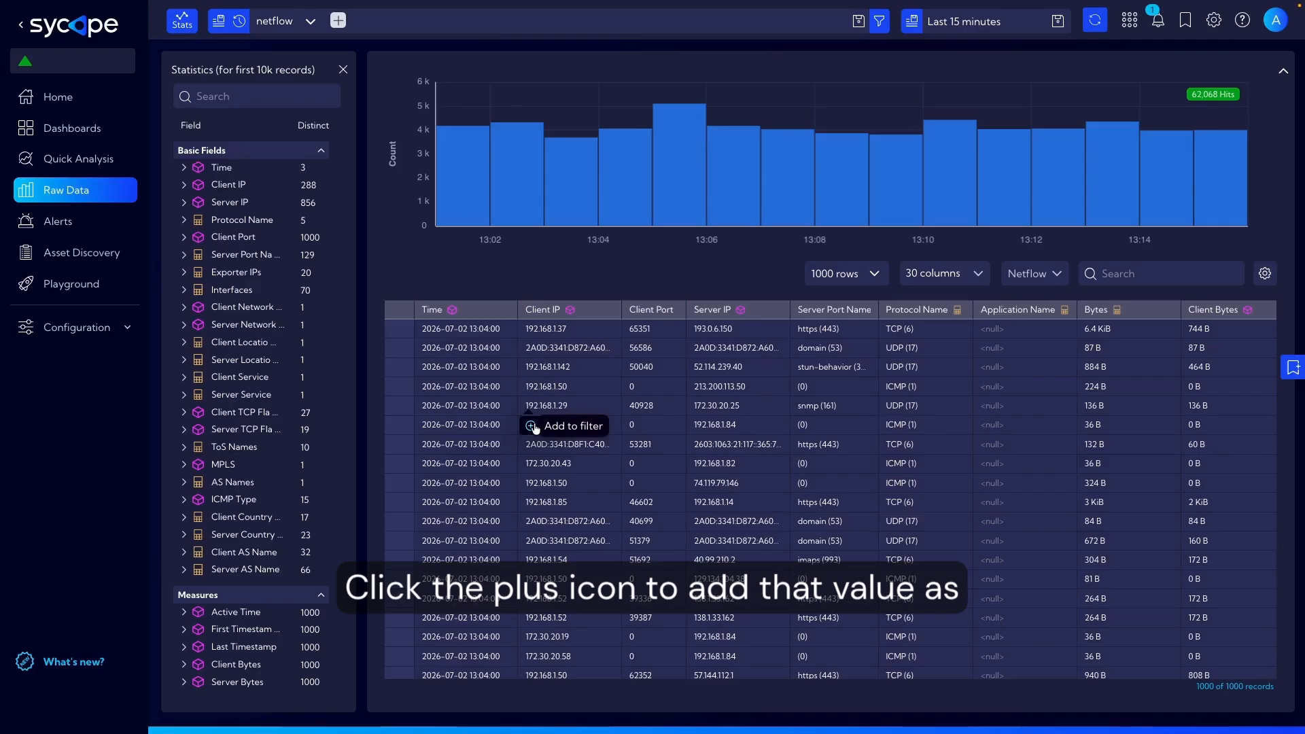
{"action": "left_click", "coordinate": [532, 426]}
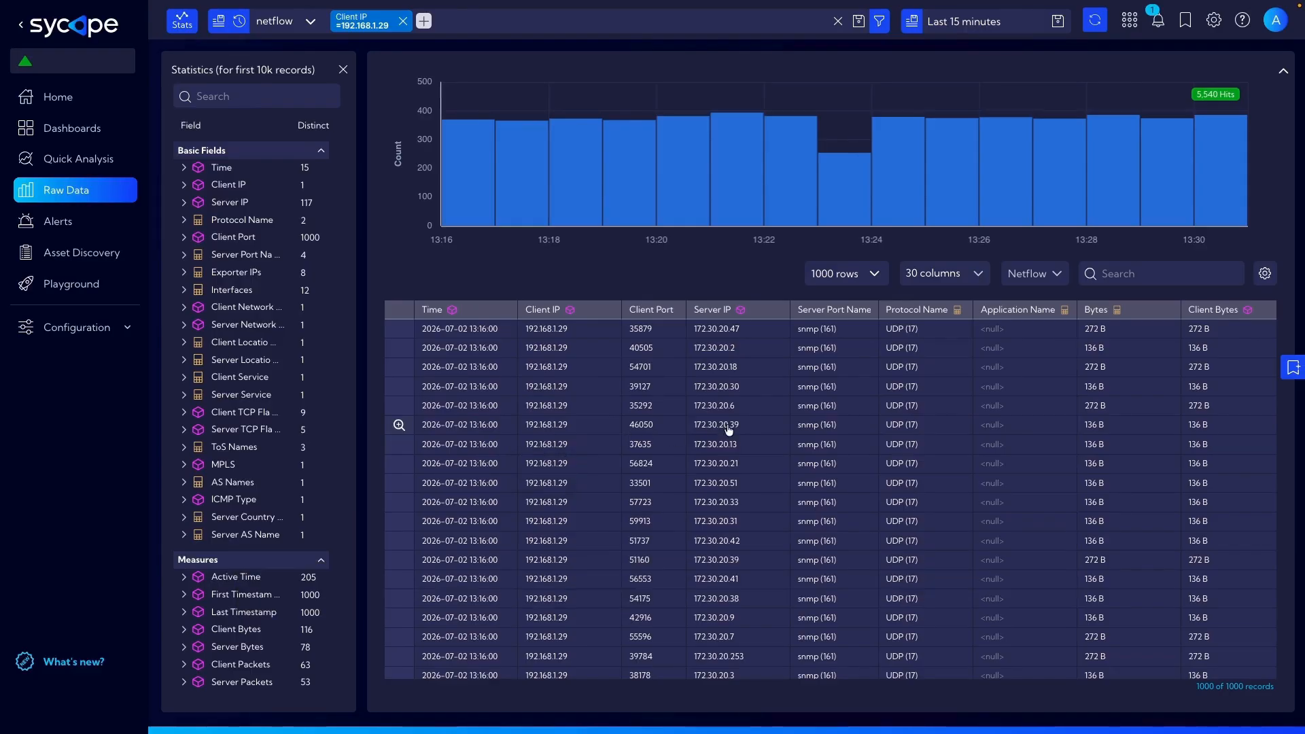
- Exclude Server IP 172.30.20.39 from the records and open the Server IP filter settings for 172.30.20.21
{"action": "mouse_move", "coordinate": [714, 443]}
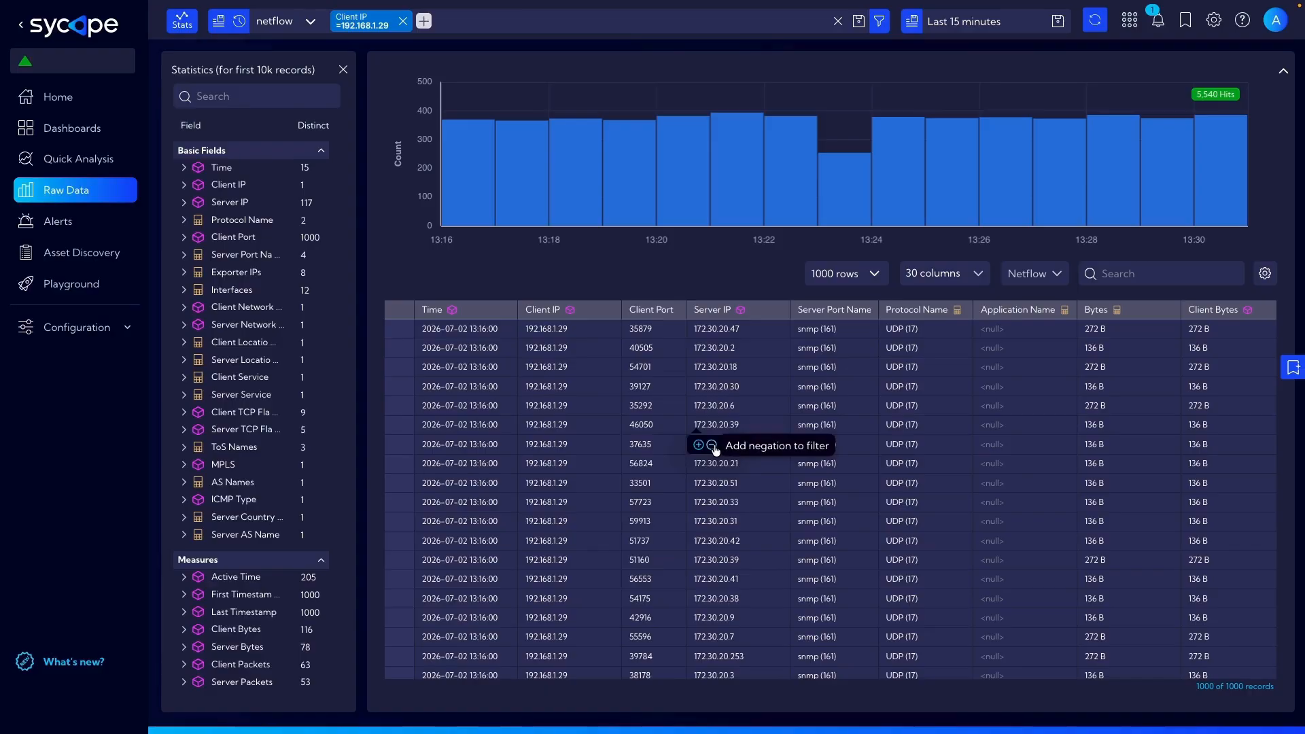
{"action": "left_click", "coordinate": [712, 445]}
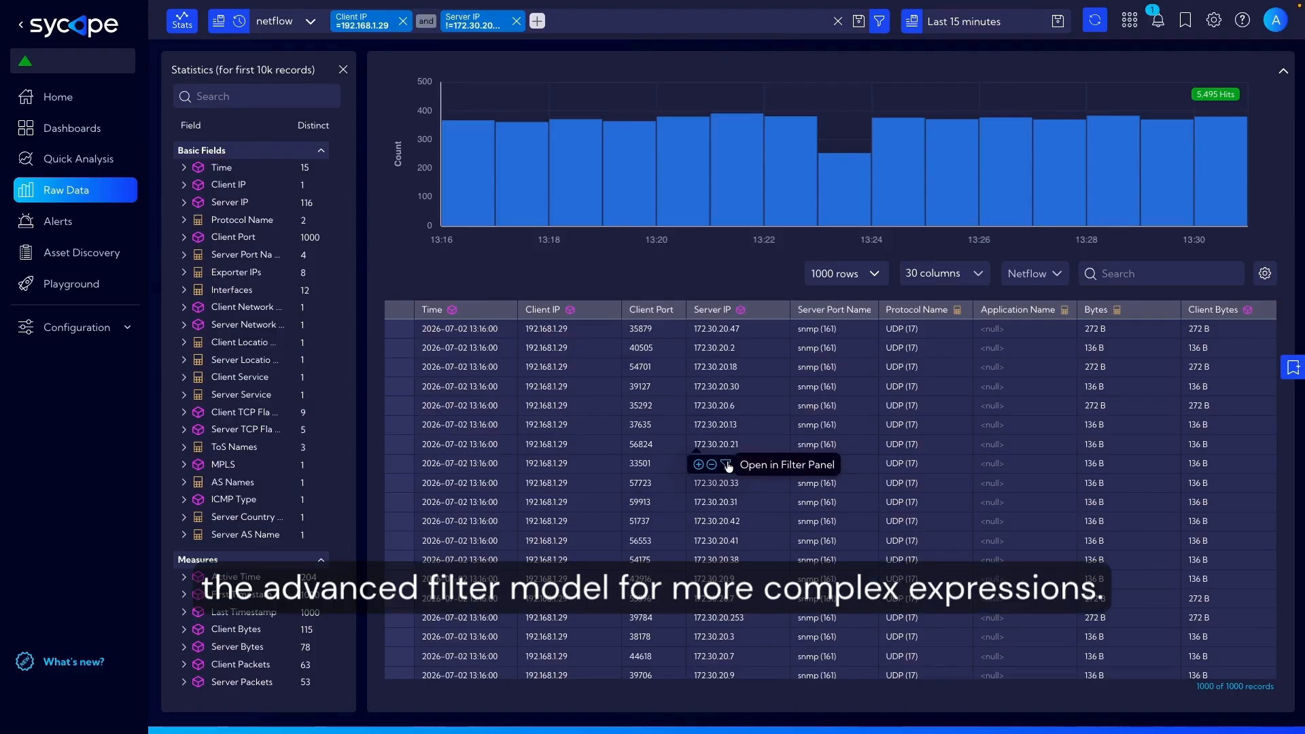
{"action": "left_click", "coordinate": [726, 465]}
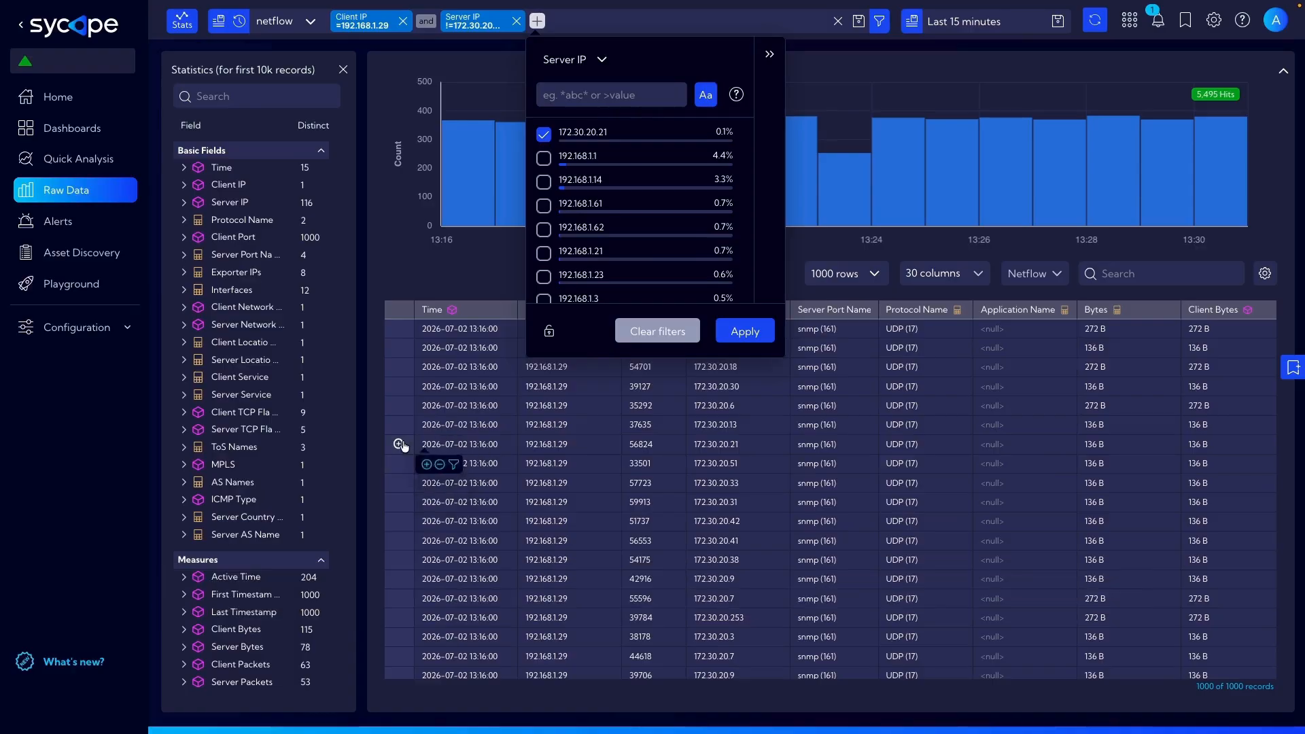
- Show the full details of the record with Server IP 172.30.20.21 and hide its empty rows
{"action": "left_click", "coordinate": [399, 445]}
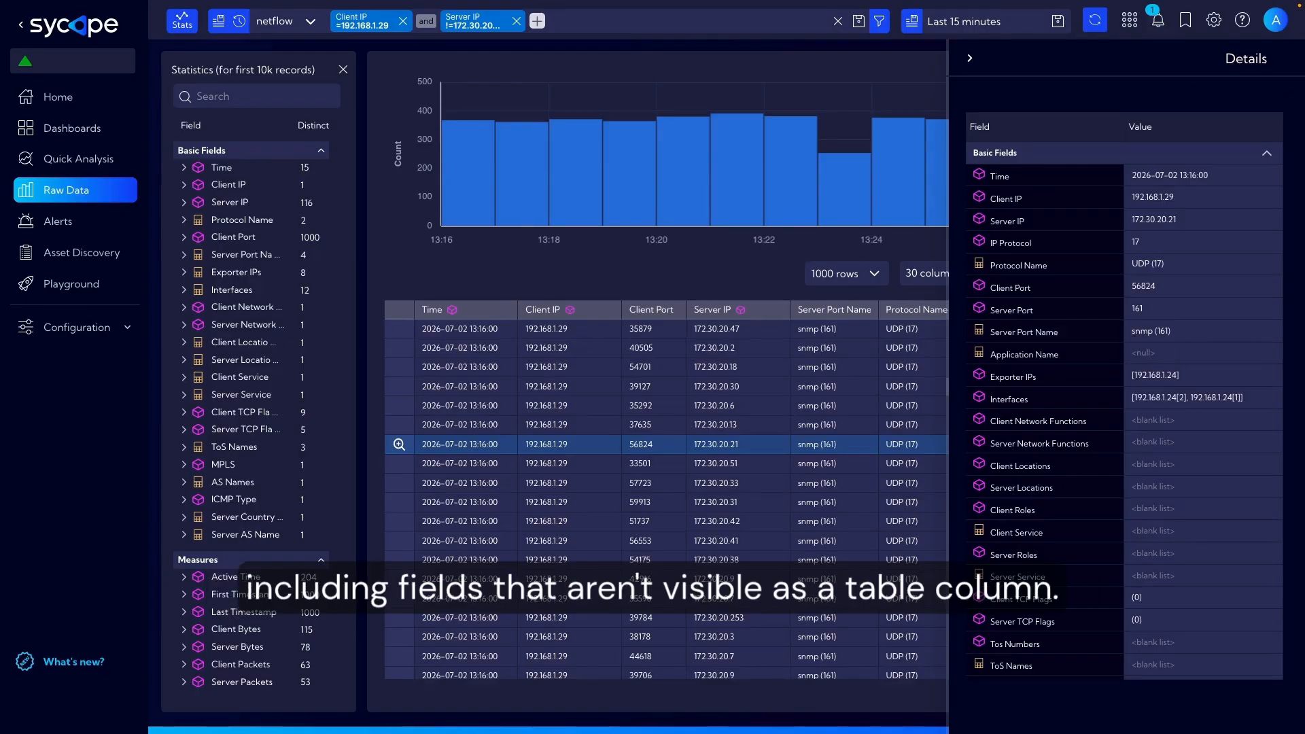
{"action": "mouse_move", "coordinate": [1186, 317]}
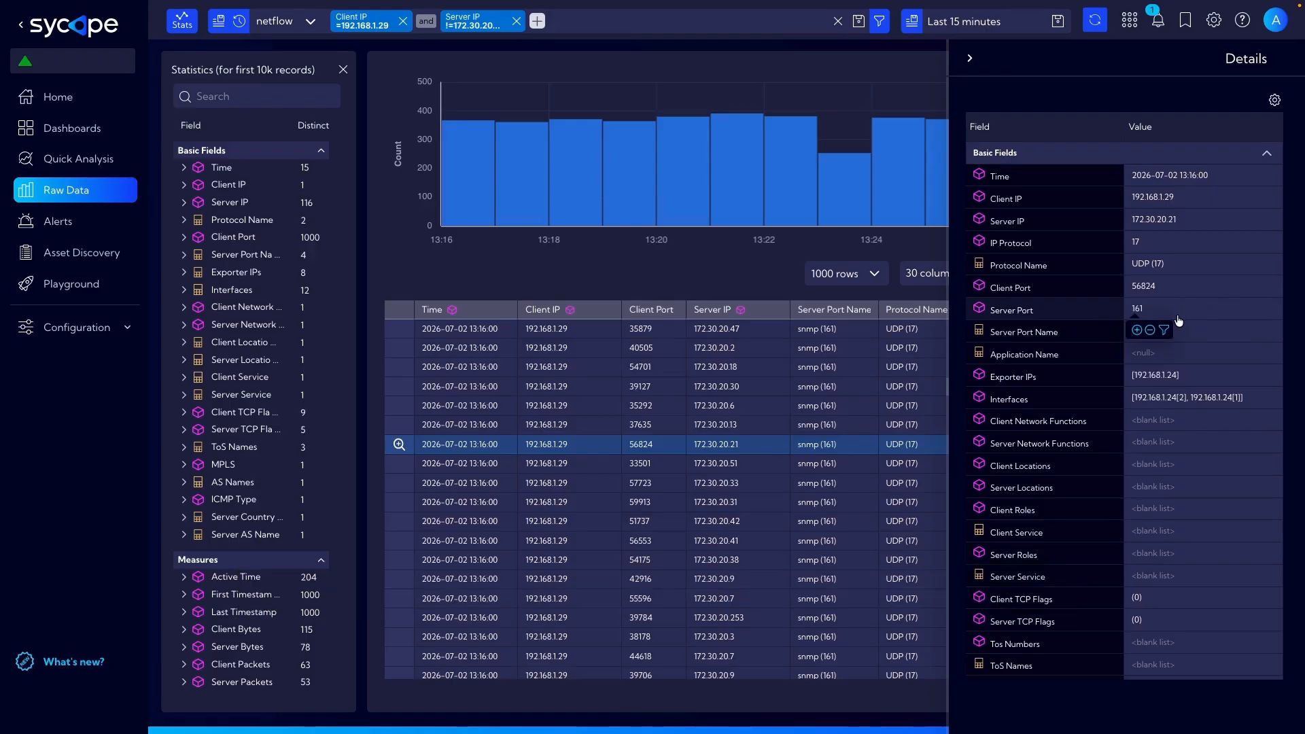
{"action": "left_click", "coordinate": [1274, 101]}
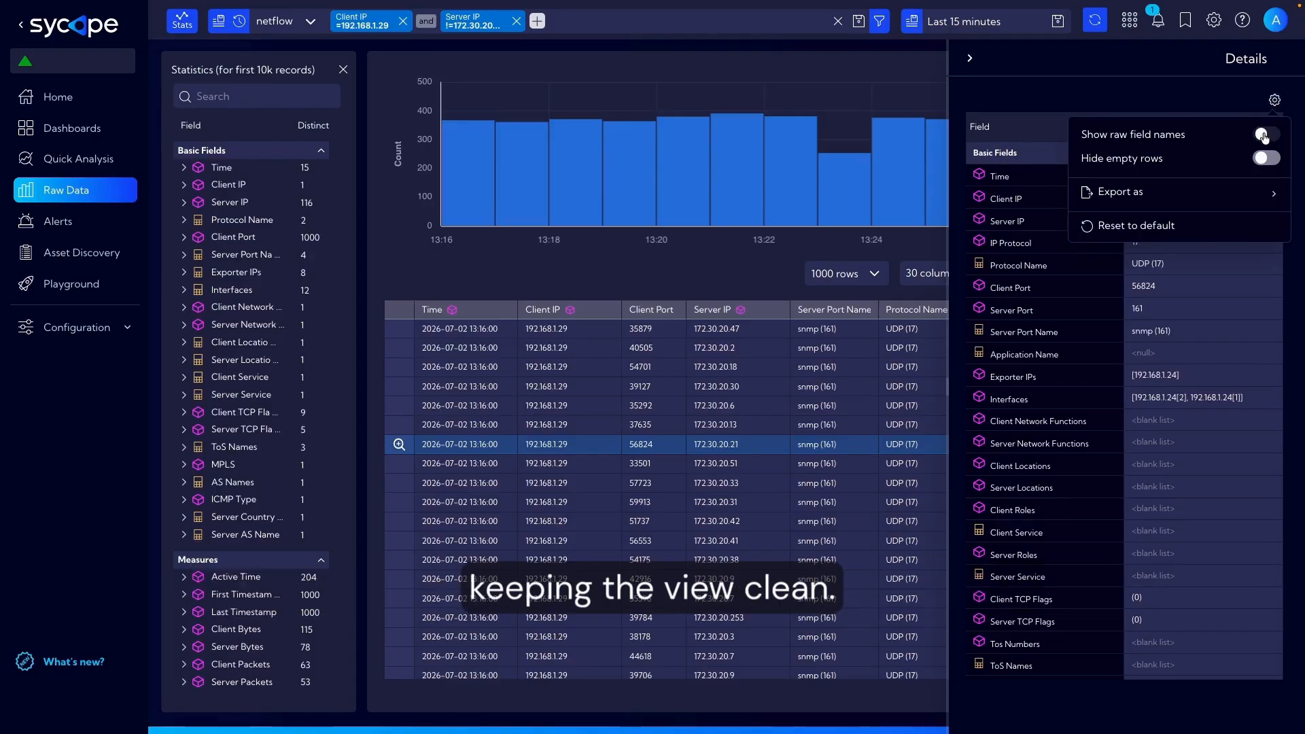
{"action": "left_click", "coordinate": [1265, 157]}
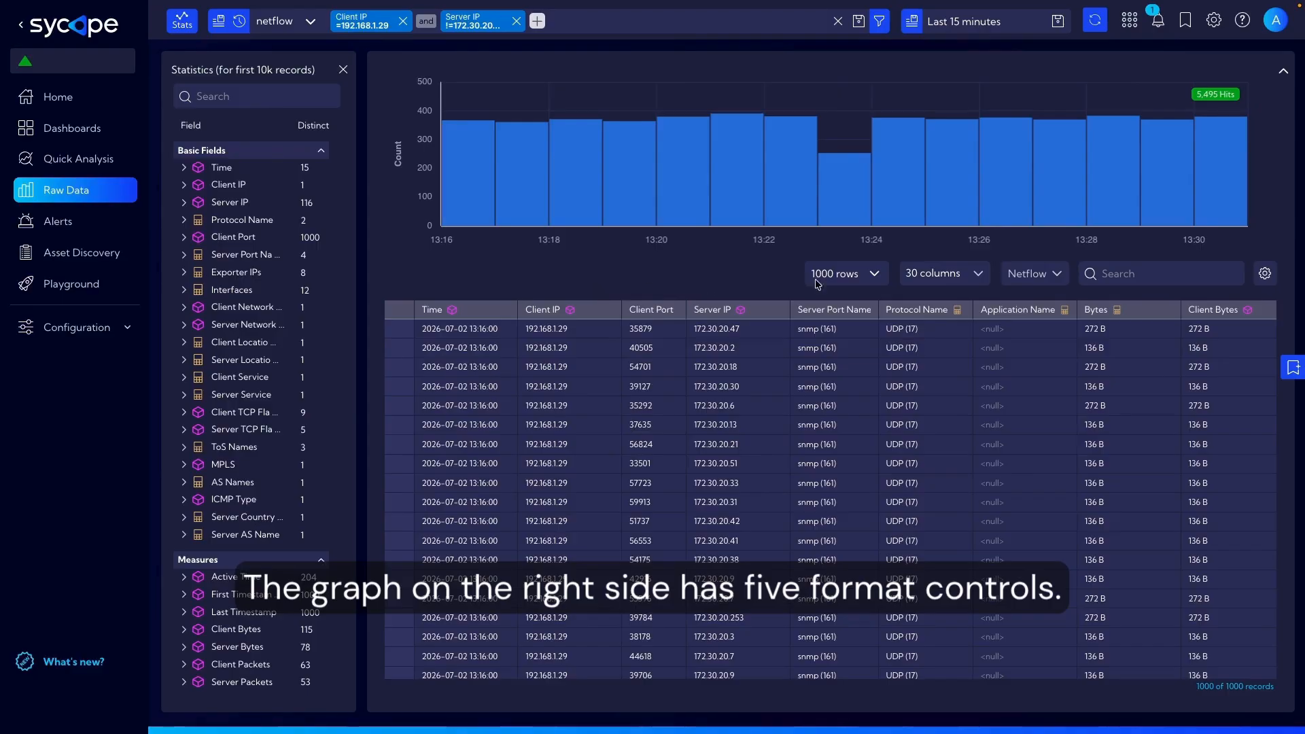
- Zoom the record count graph to the period from 13:21 to 13:29
{"action": "mouse_move", "coordinate": [1124, 210]}
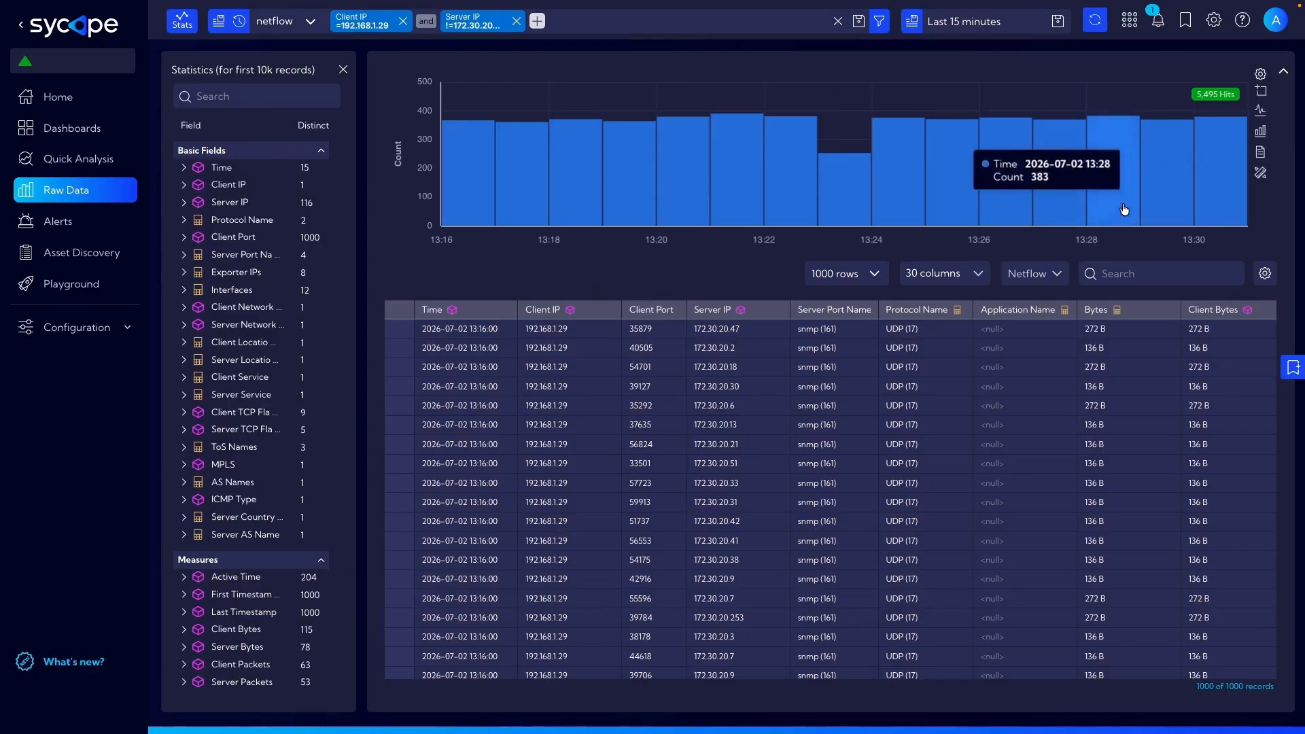
{"action": "left_click", "coordinate": [1262, 94]}
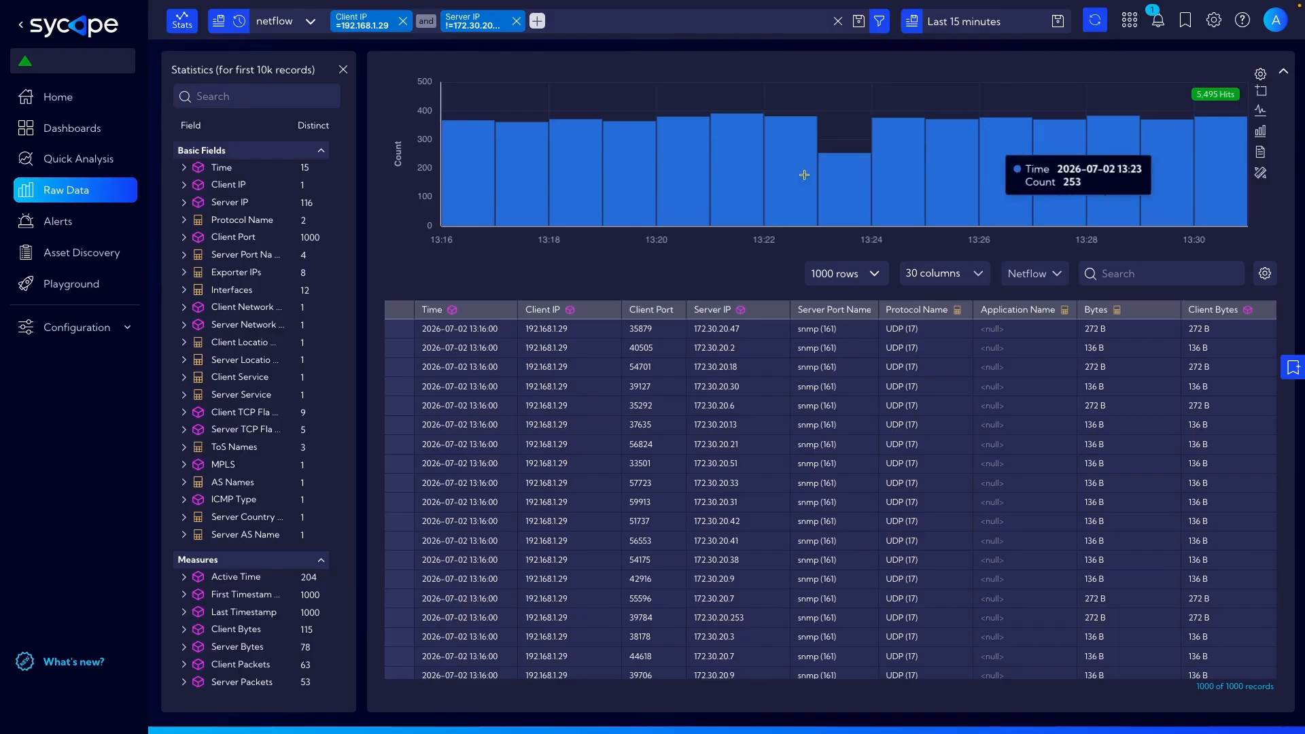
{"action": "left_click_drag", "start_coordinate": [726, 183], "coordinate": [1180, 202]}
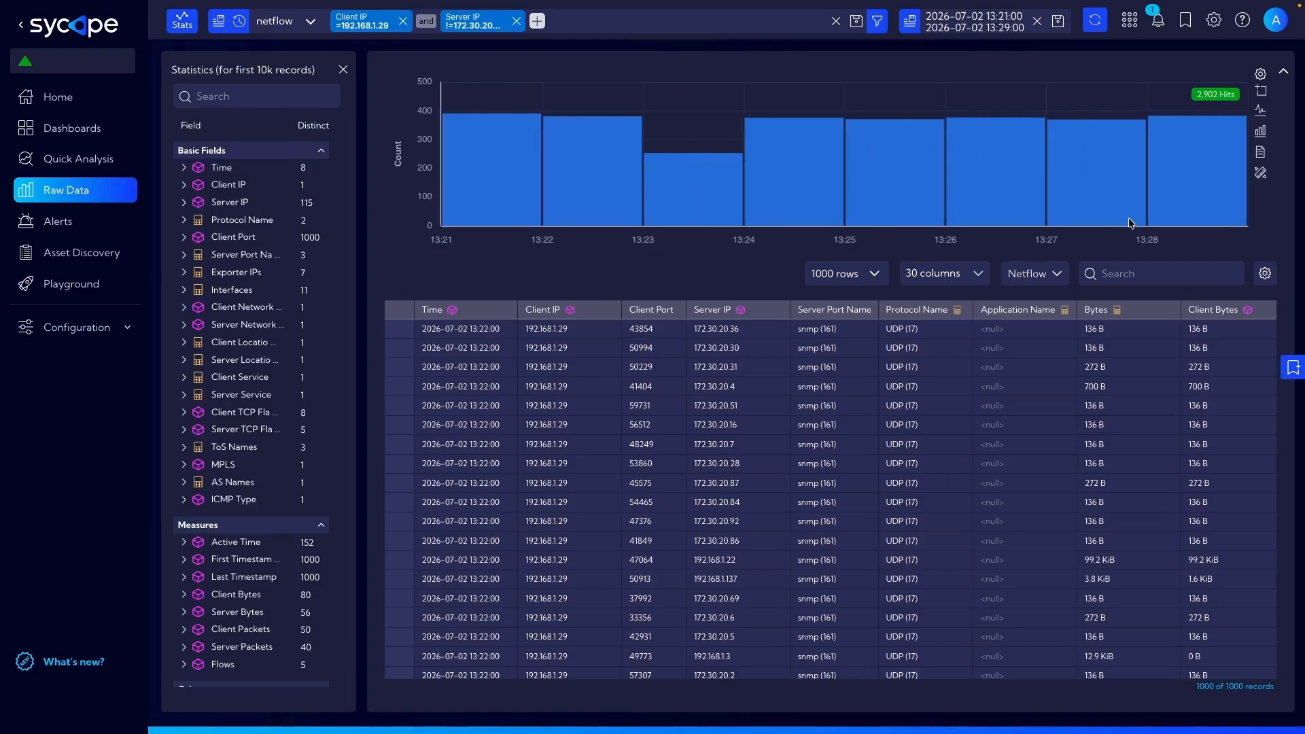
- Switch the record count graph to a line chart and back to a bar chart
{"action": "left_click", "coordinate": [1261, 113]}
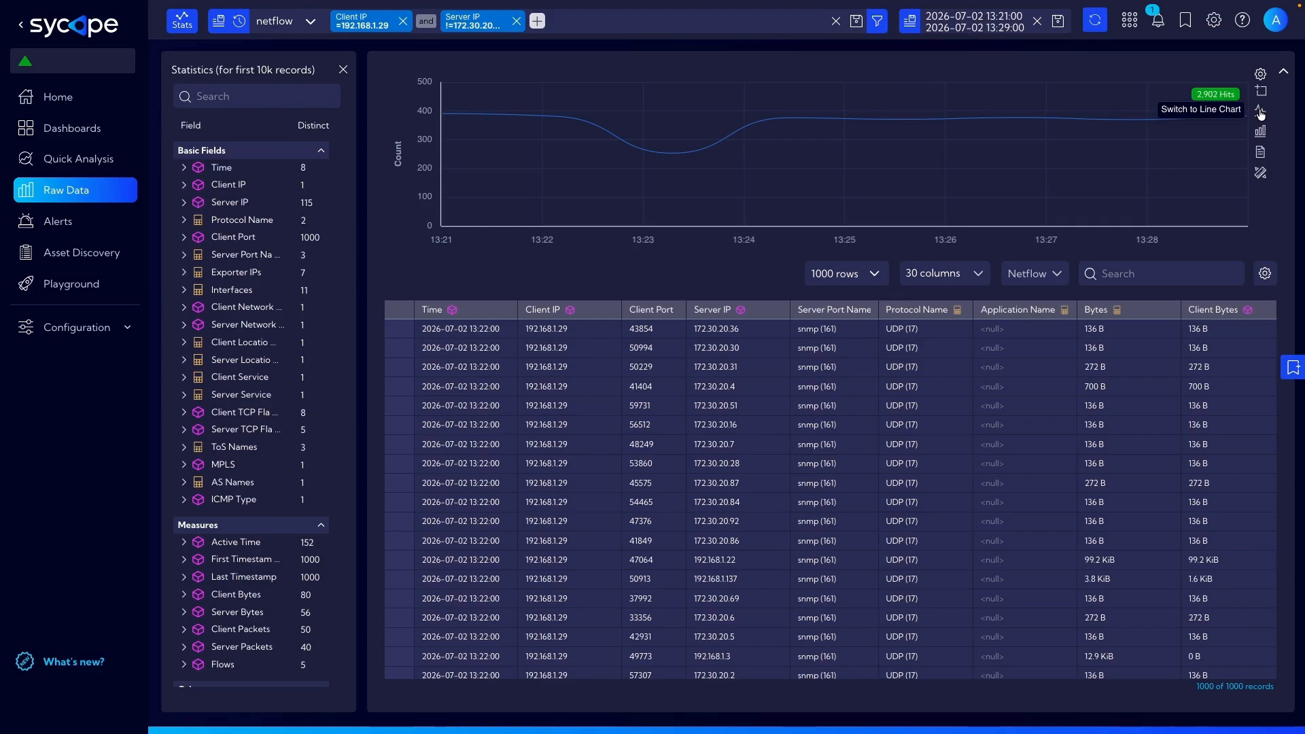
{"action": "left_click", "coordinate": [1263, 133]}
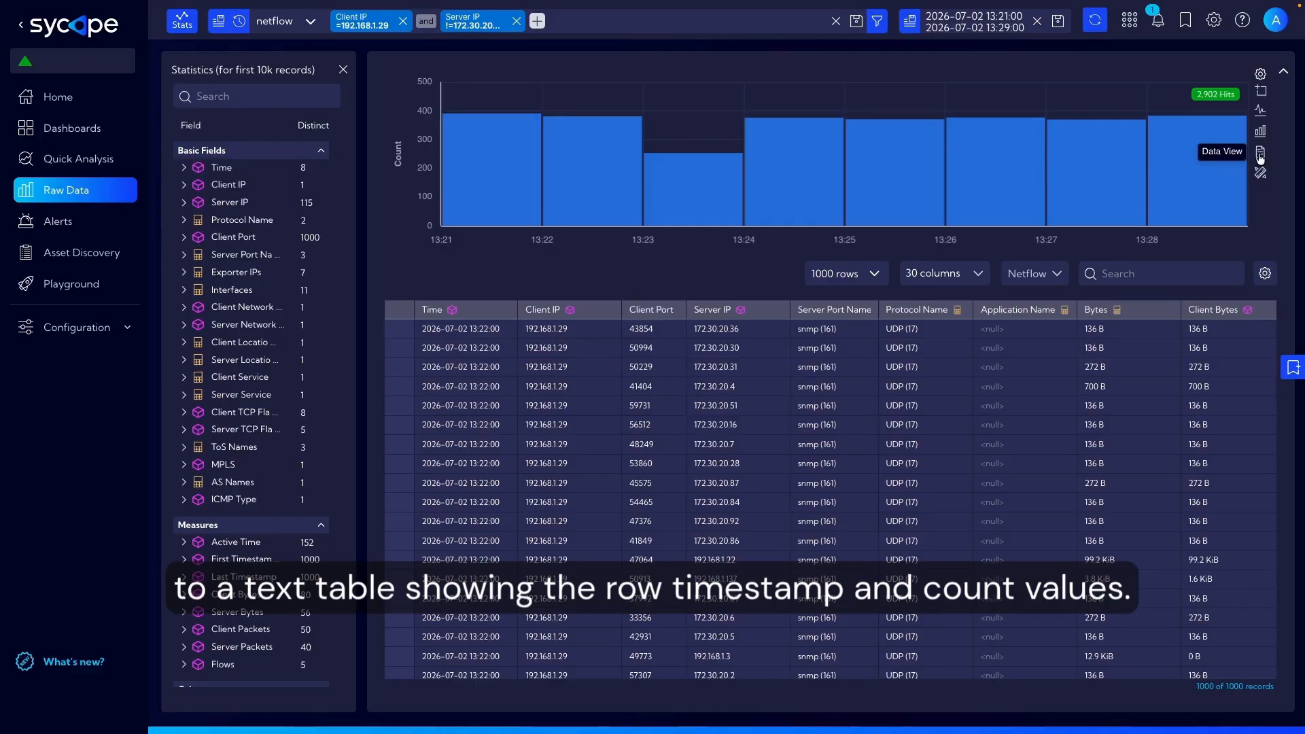
- View the record count graph's data as a text table of time and count values and close it
{"action": "left_click", "coordinate": [1260, 156]}
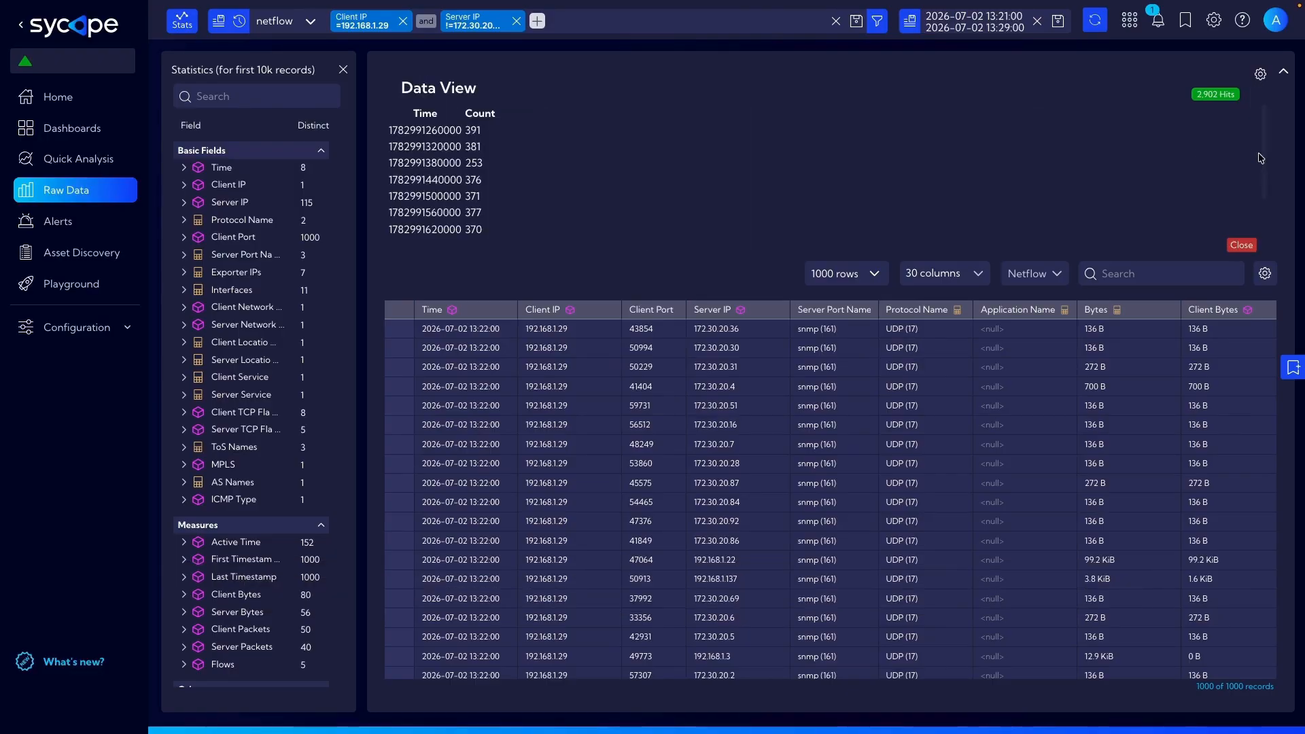
{"action": "left_click", "coordinate": [1235, 247]}
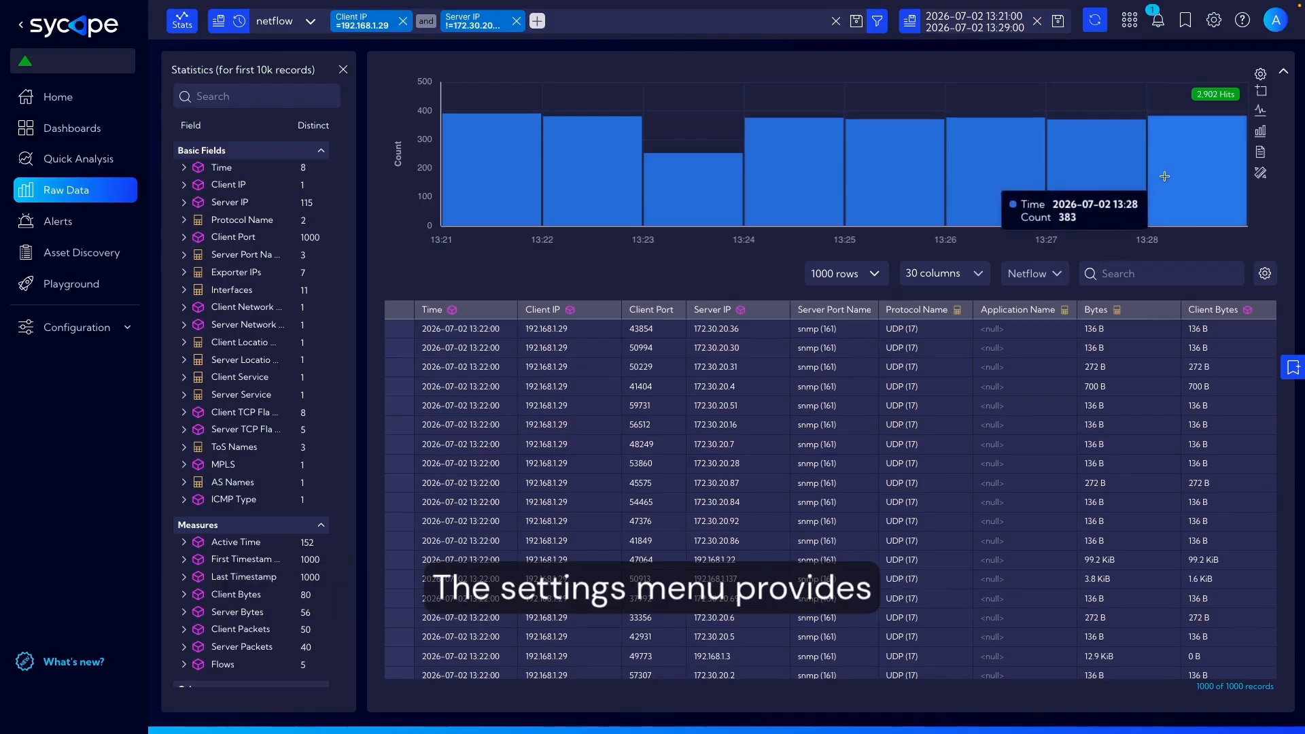
- Review the export formats of the record count graph, including JSON (widget object), and the settings of the records table
{"action": "left_click", "coordinate": [1259, 75]}
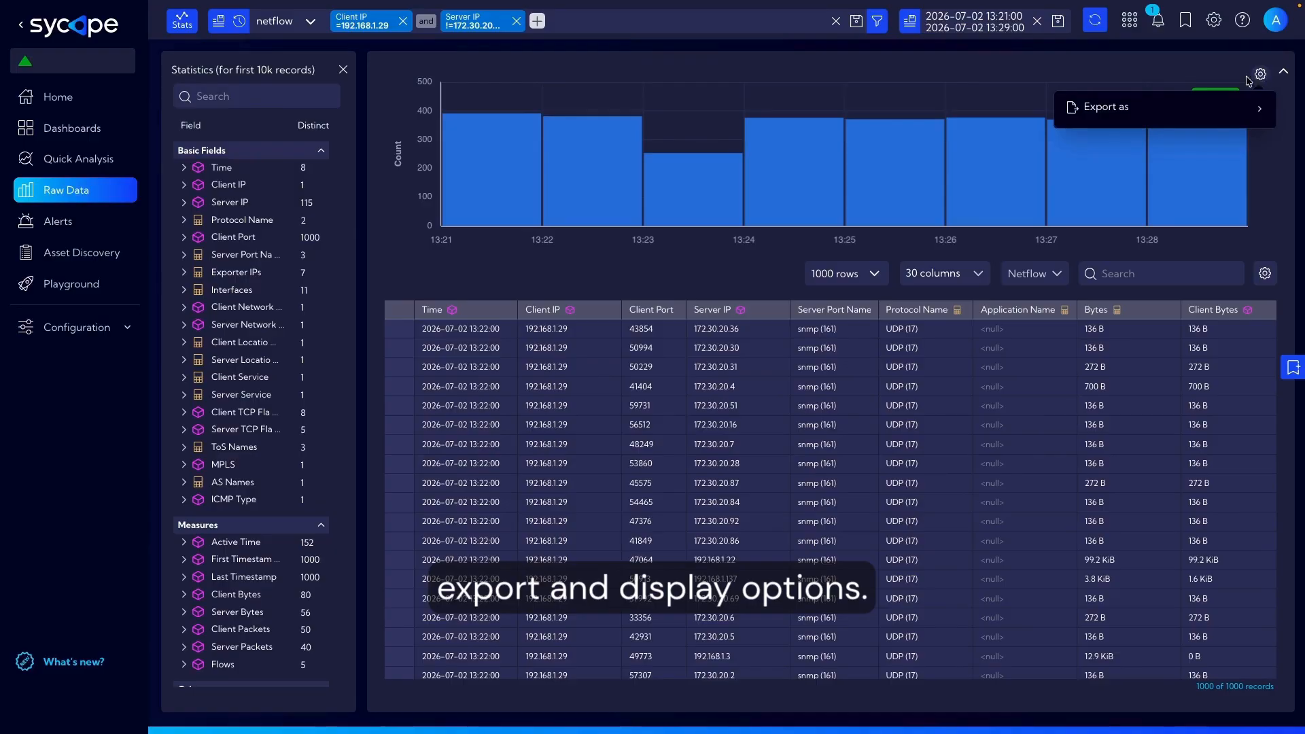
{"action": "mouse_move", "coordinate": [1201, 112]}
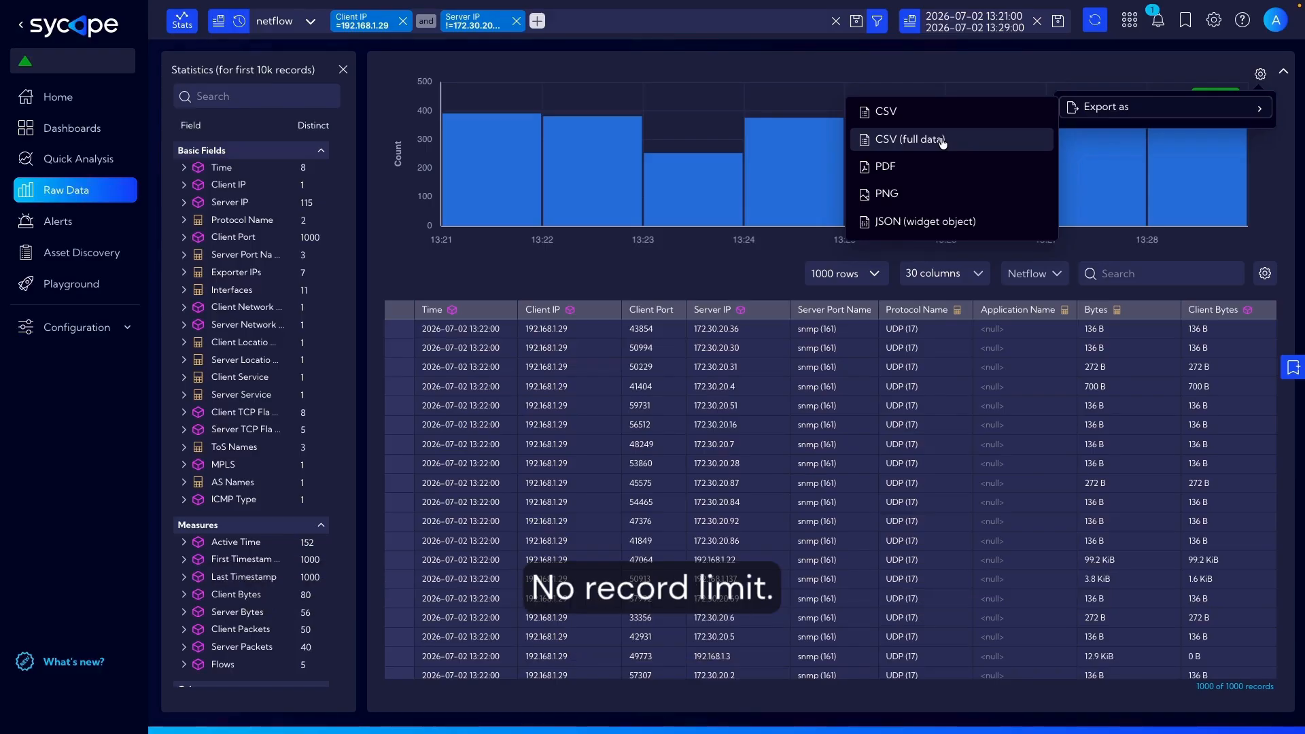
{"action": "left_click", "coordinate": [929, 222]}
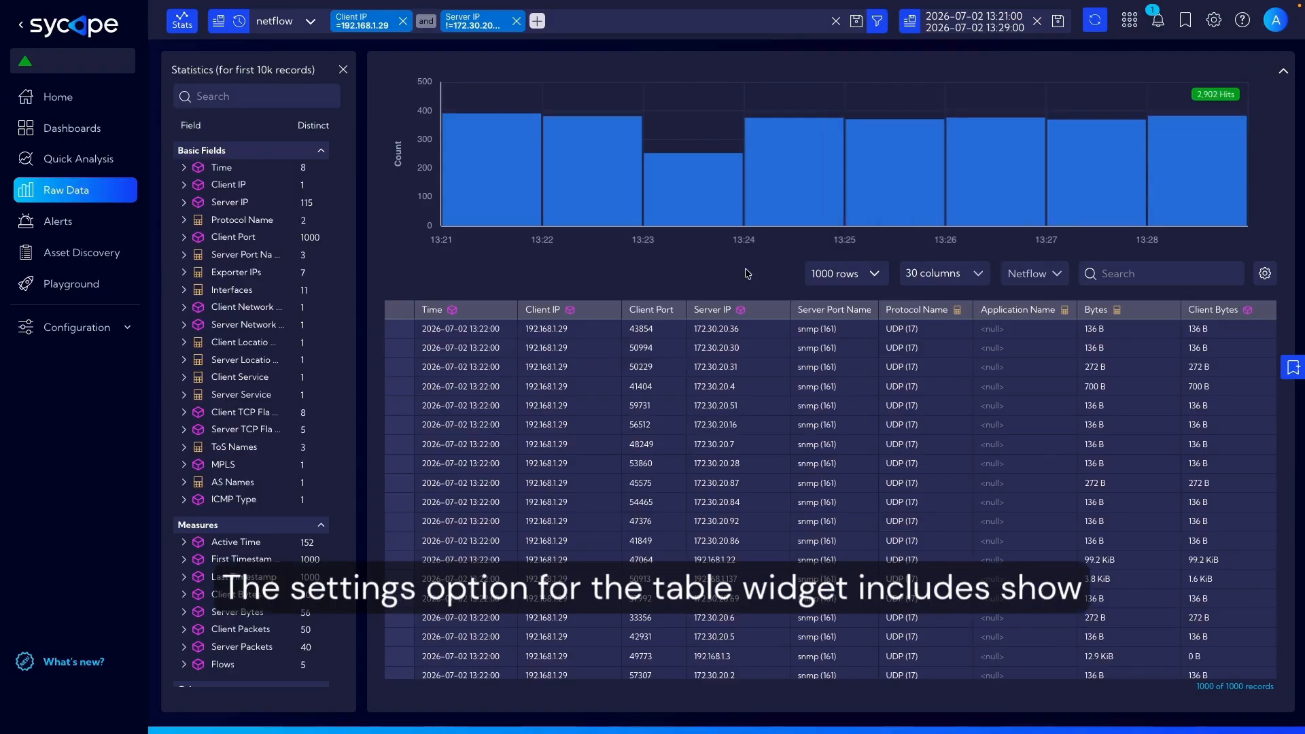
{"action": "left_click", "coordinate": [1264, 275]}
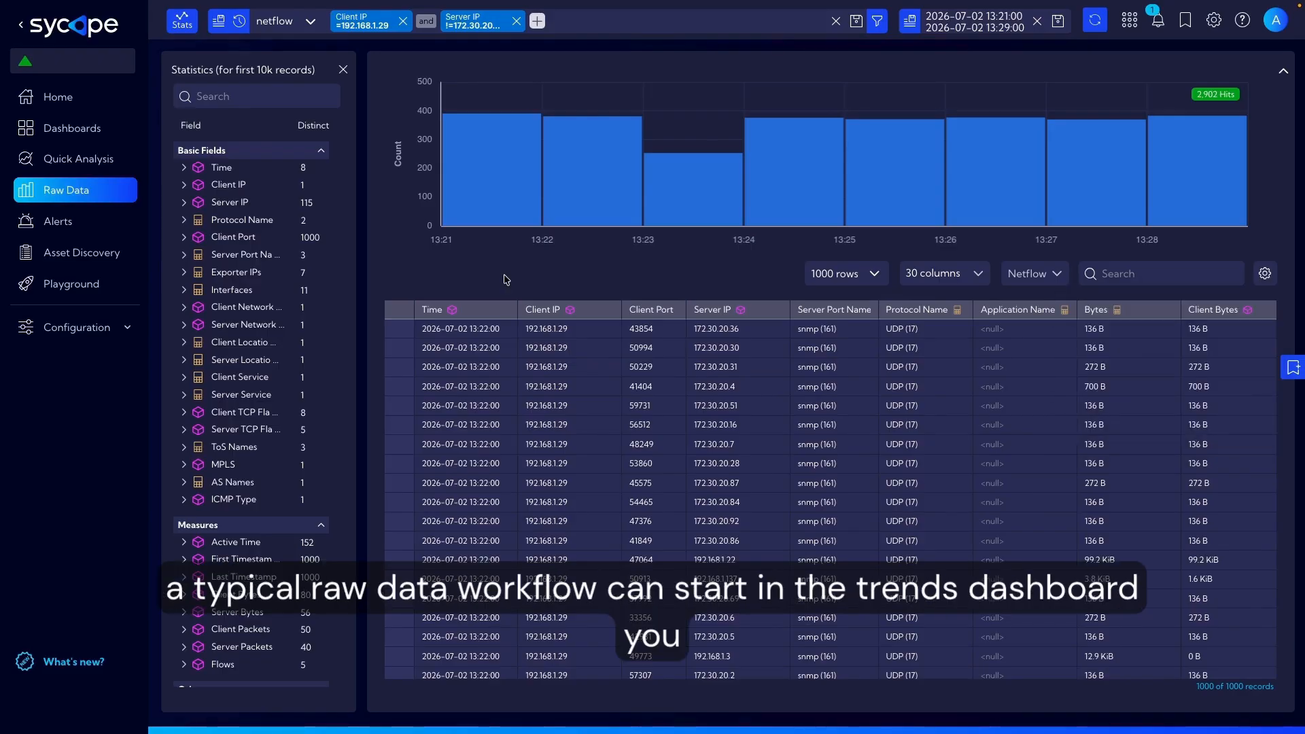
- Remove the Client IP and Server IP filters and clear the custom time range from the raw data
{"action": "left_click", "coordinate": [404, 21]}
{"action": "left_click", "coordinate": [404, 21]}
{"action": "left_click", "coordinate": [1037, 21]}
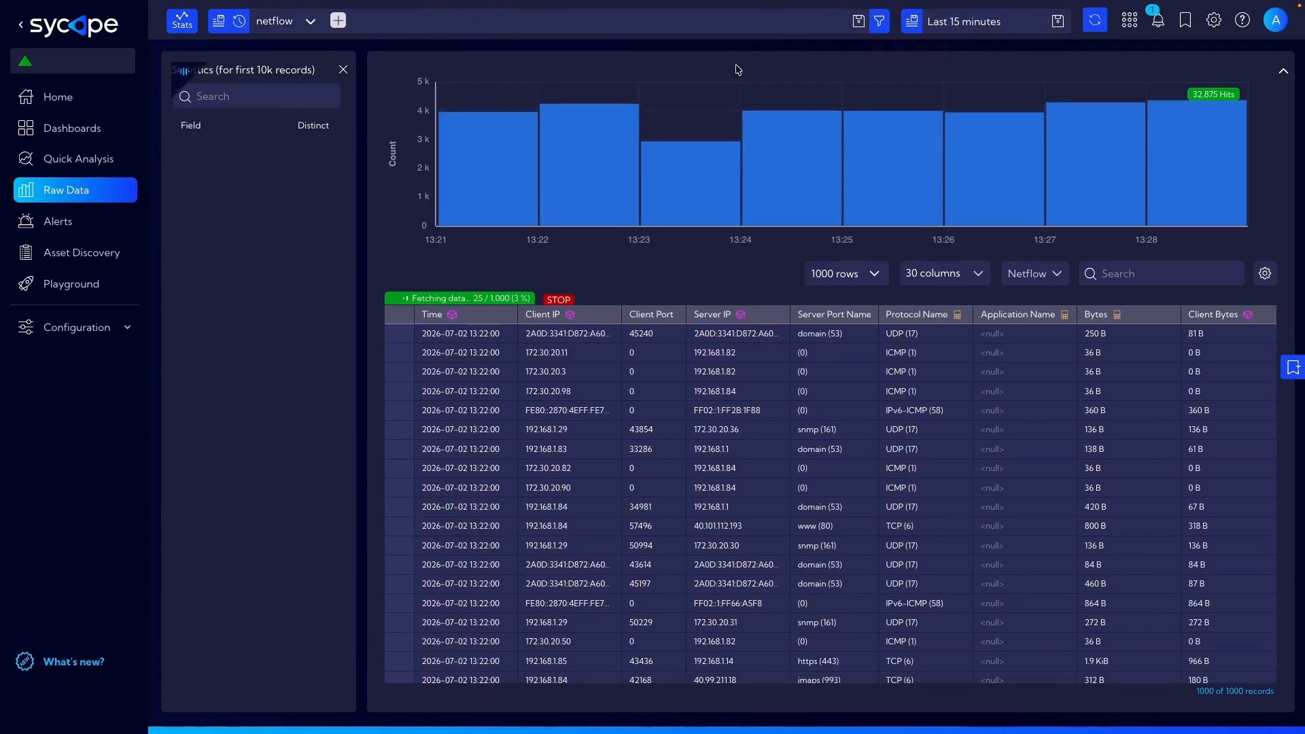
- Open the Hosts & Subnets Trends dashboard for the last hour and zoom the server bytes graph to 12:54–13:11
{"action": "left_click", "coordinate": [92, 135]}
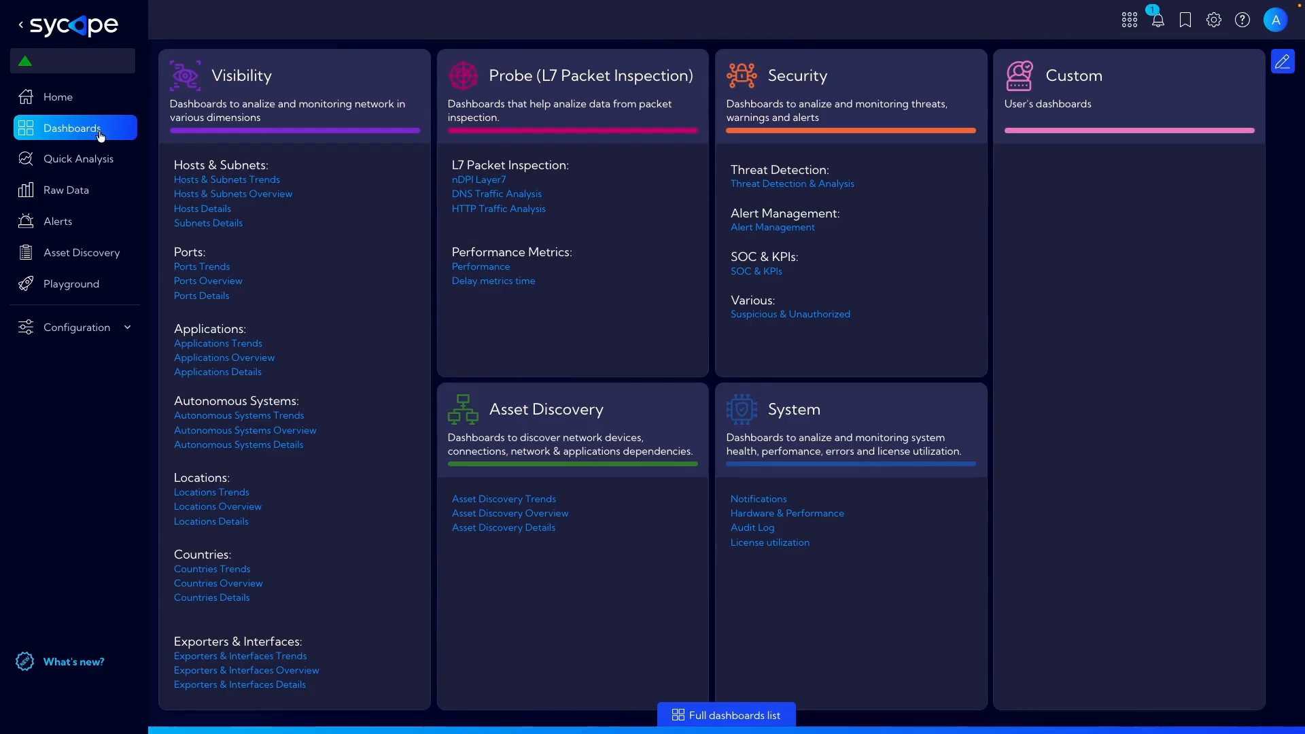
{"action": "left_click", "coordinate": [226, 179]}
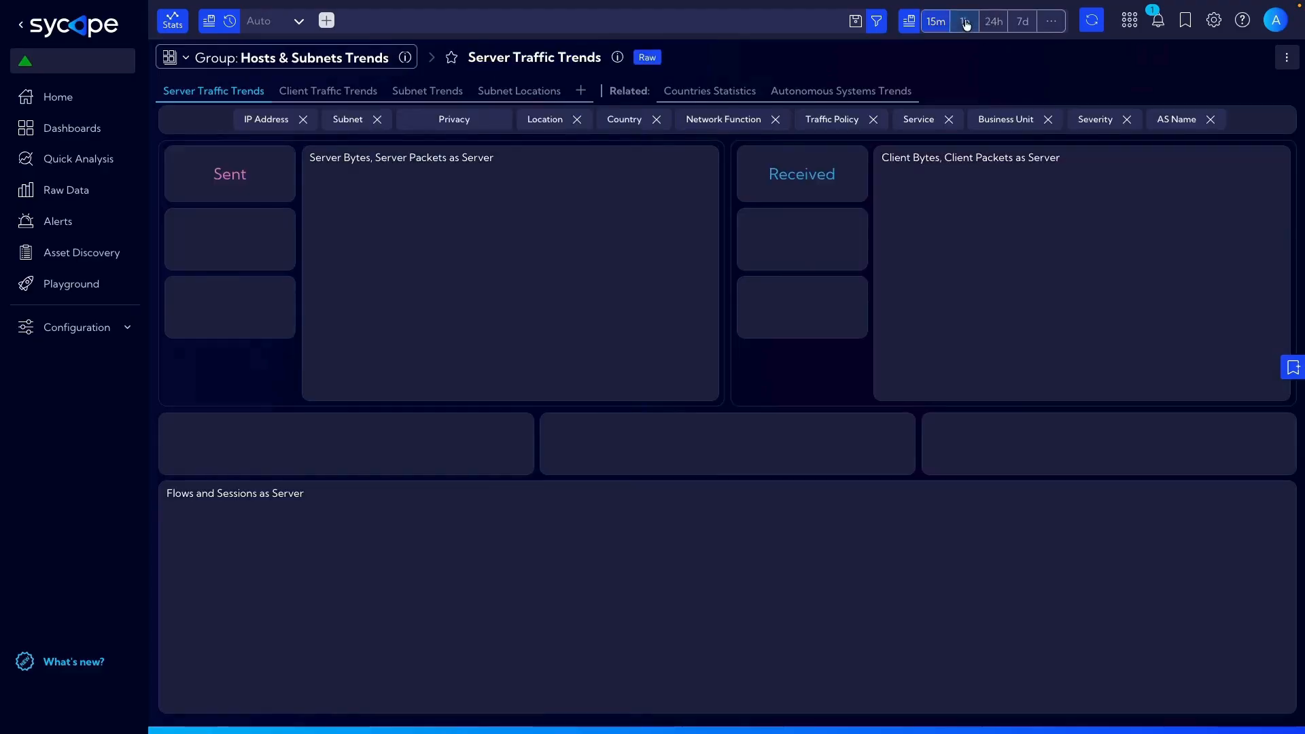
{"action": "left_click", "coordinate": [966, 22]}
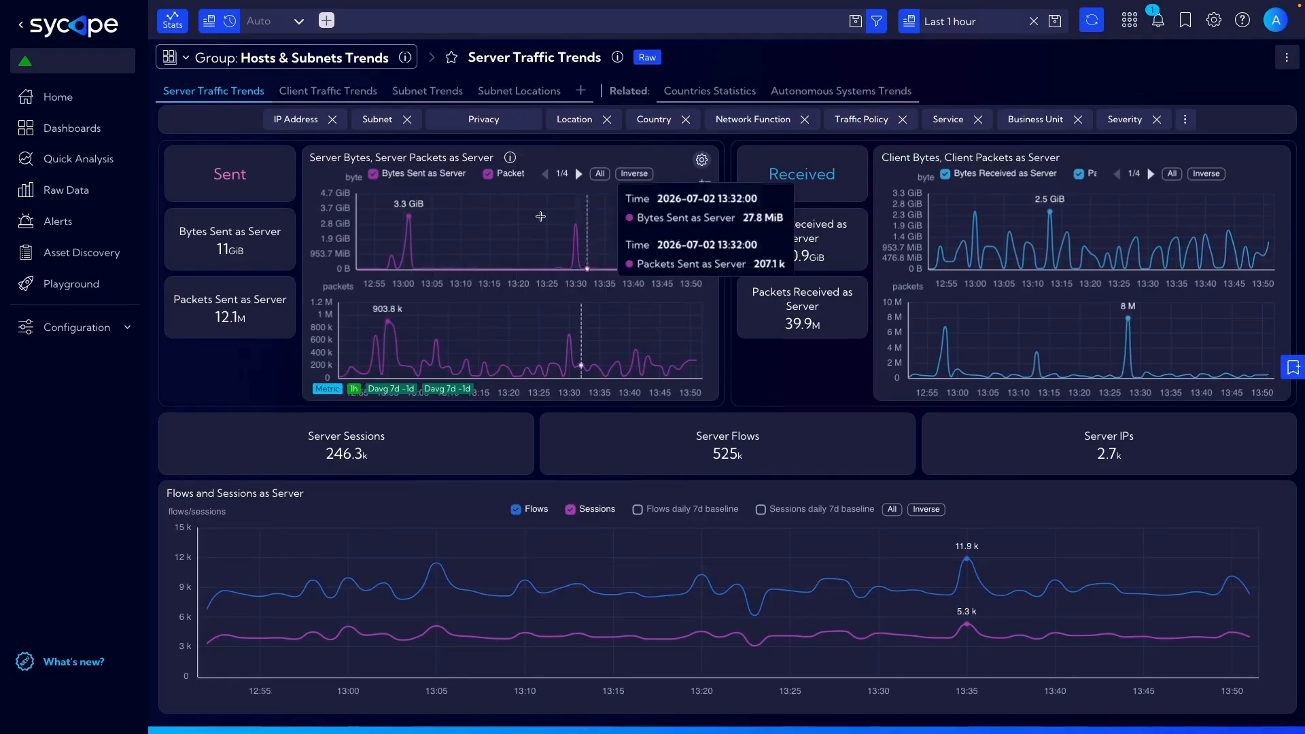
{"action": "left_click_drag", "start_coordinate": [377, 243], "coordinate": [467, 239]}
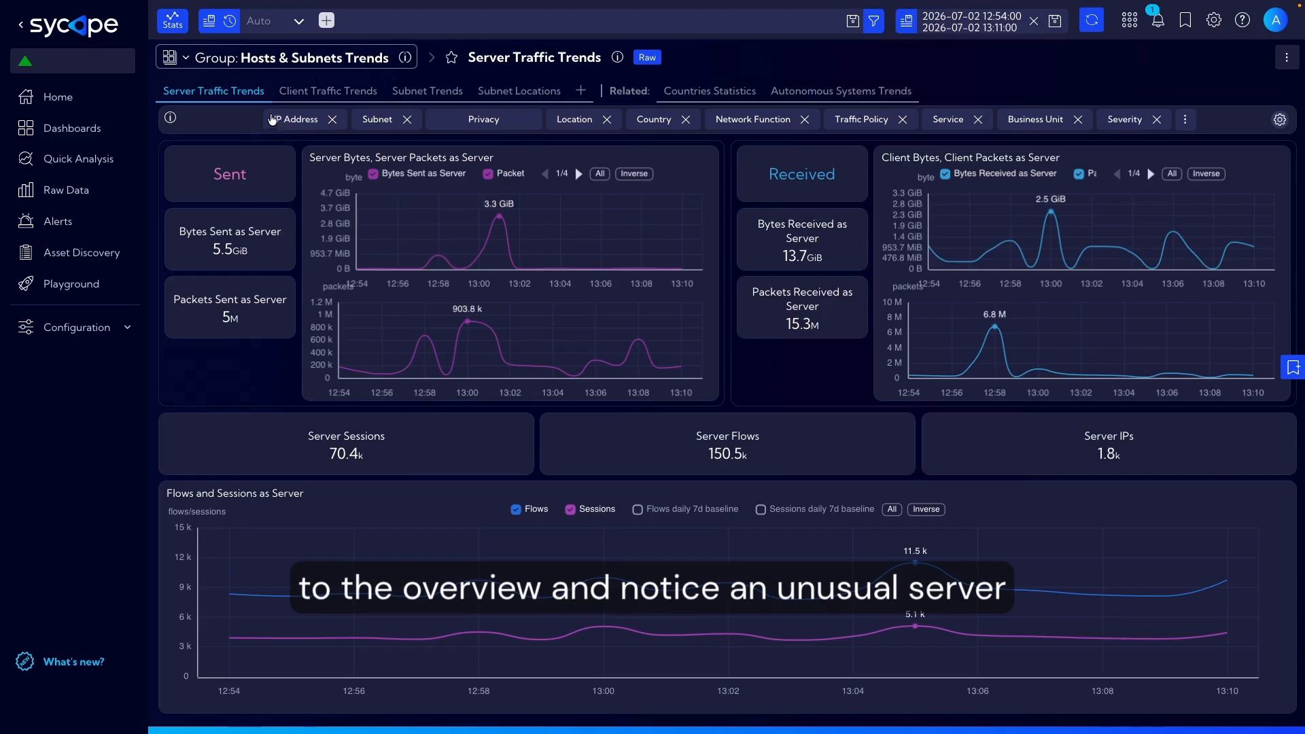
- Switch to the Hosts & Subnets Overview dashboard group and filter it by the server IP address 192.168.1.38
{"action": "left_click", "coordinate": [243, 60]}
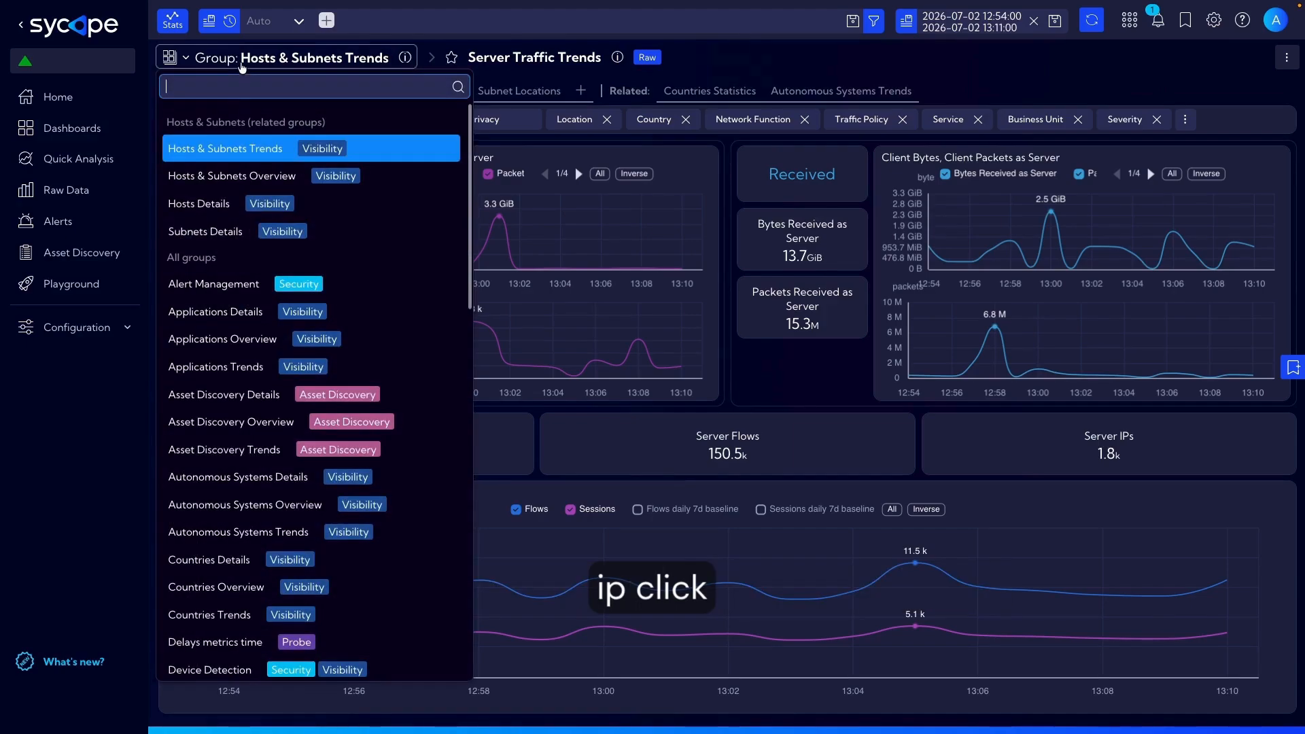
{"action": "left_click", "coordinate": [251, 178]}
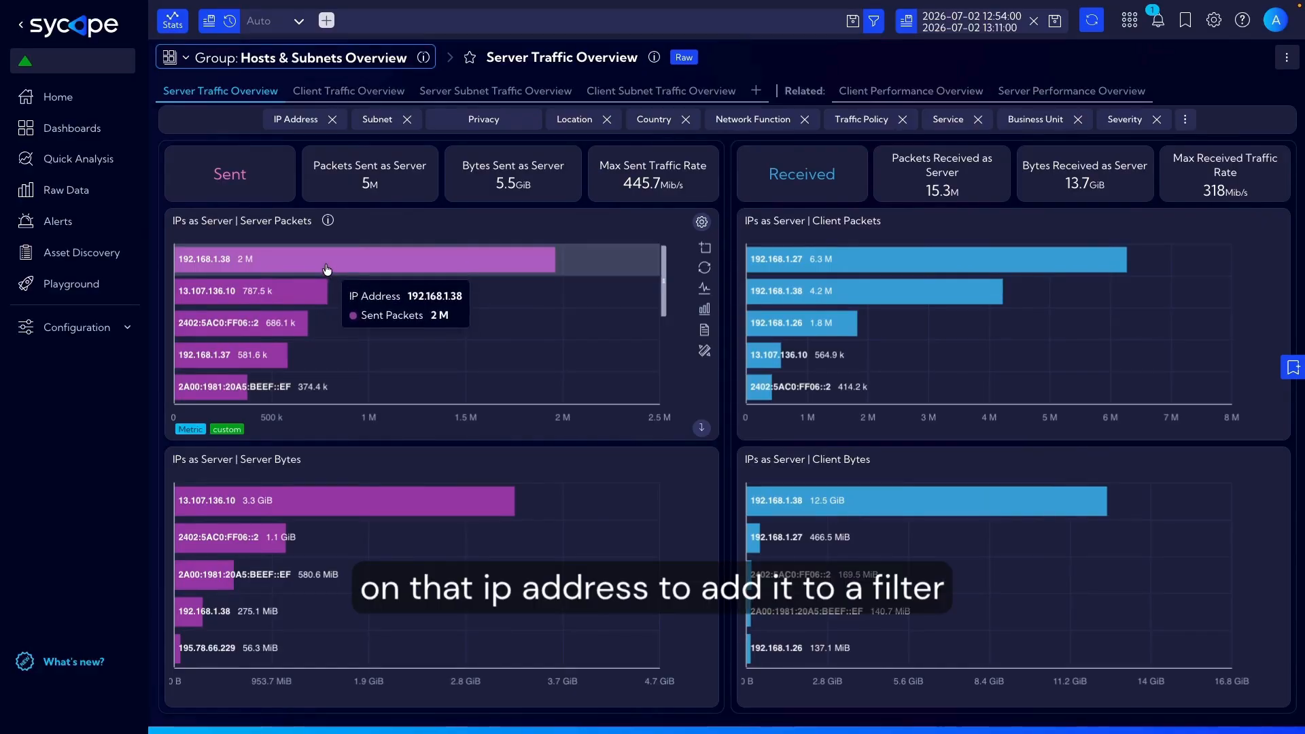
{"action": "left_click", "coordinate": [326, 268]}
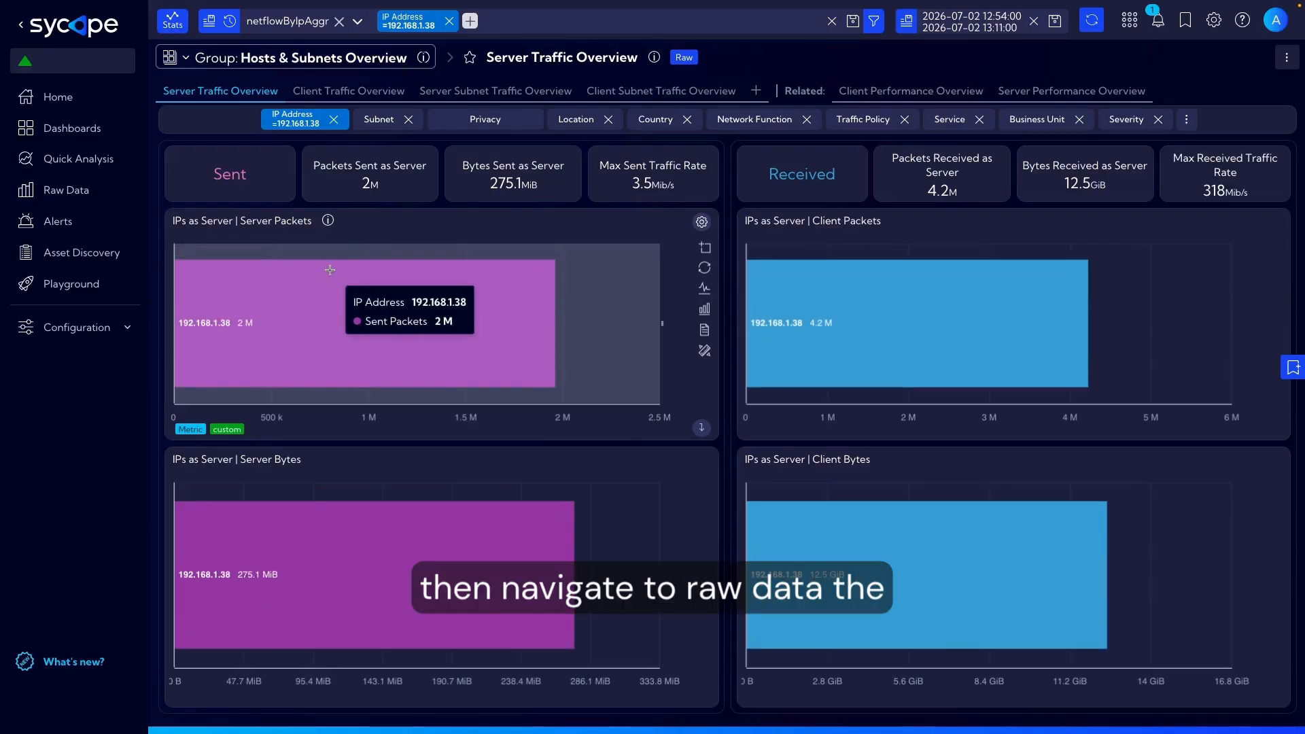
- Go to the raw data and convert the carried-over IP address filter to Client IP or Server IP 192.168.1.38
{"action": "left_click", "coordinate": [92, 192]}
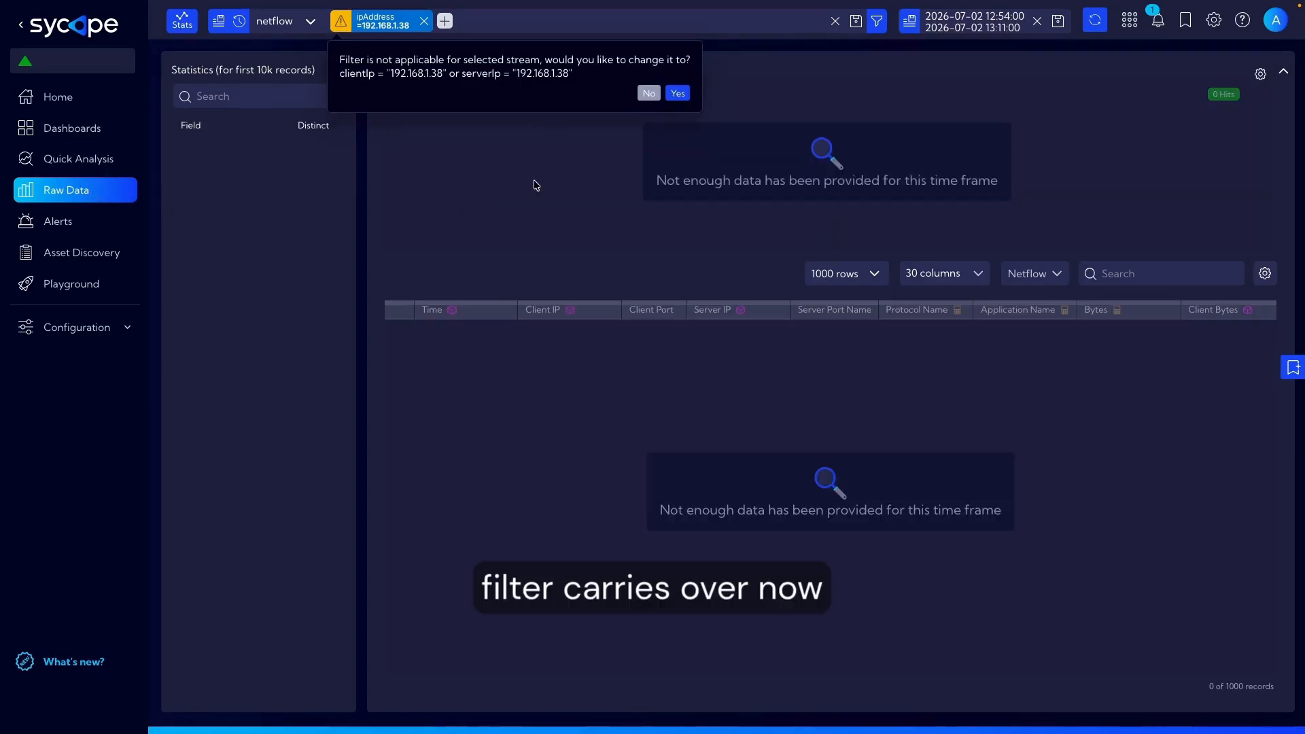
{"action": "left_click", "coordinate": [678, 93]}
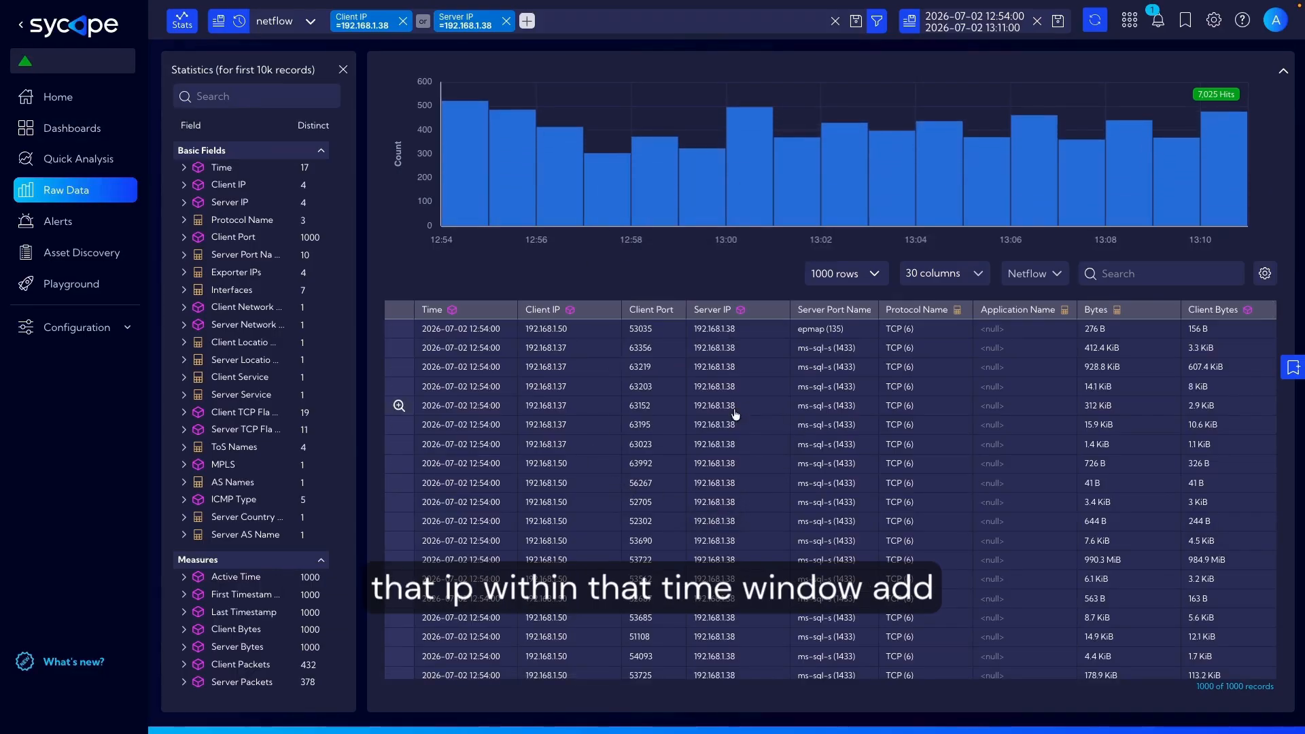
- Look through the netflow columns available for the records table and close the column list
{"action": "mouse_move", "coordinate": [714, 454]}
{"action": "left_click", "coordinate": [944, 273]}
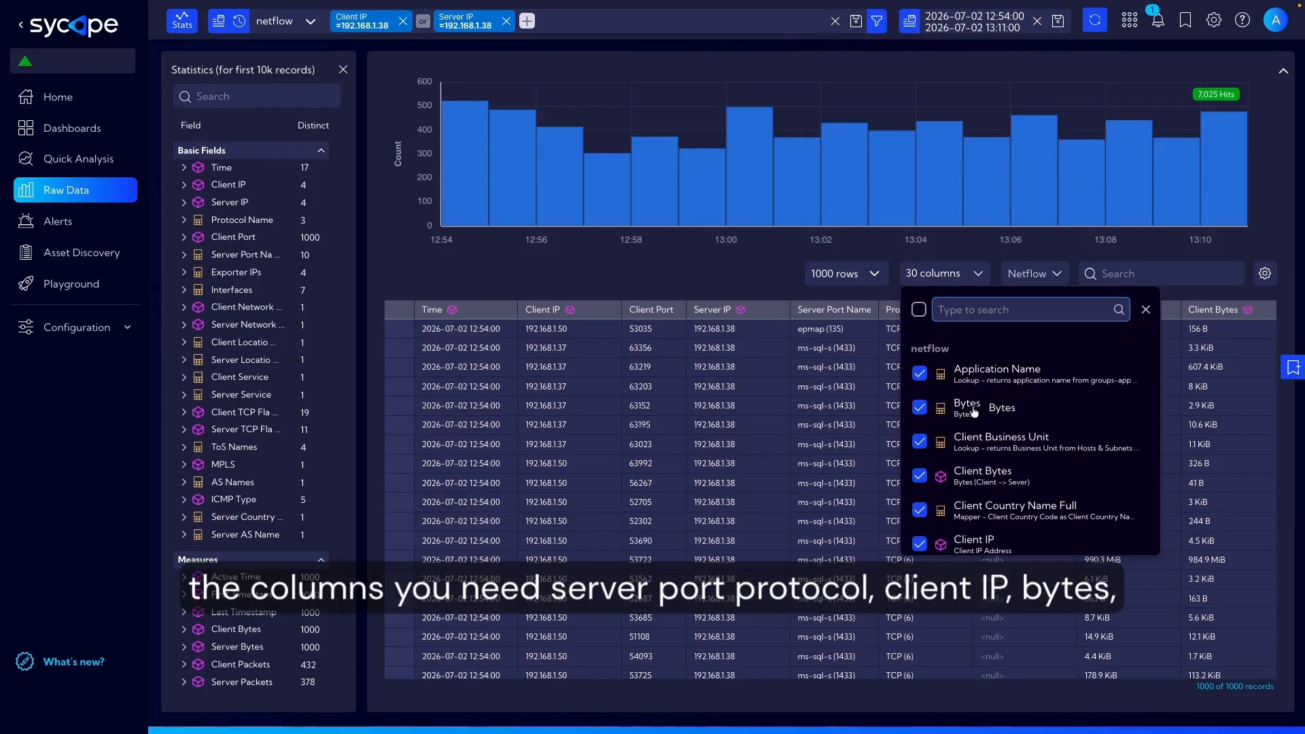
{"action": "scroll", "coordinate": [975, 413], "scroll_direction": "down", "scroll_amount": 5}
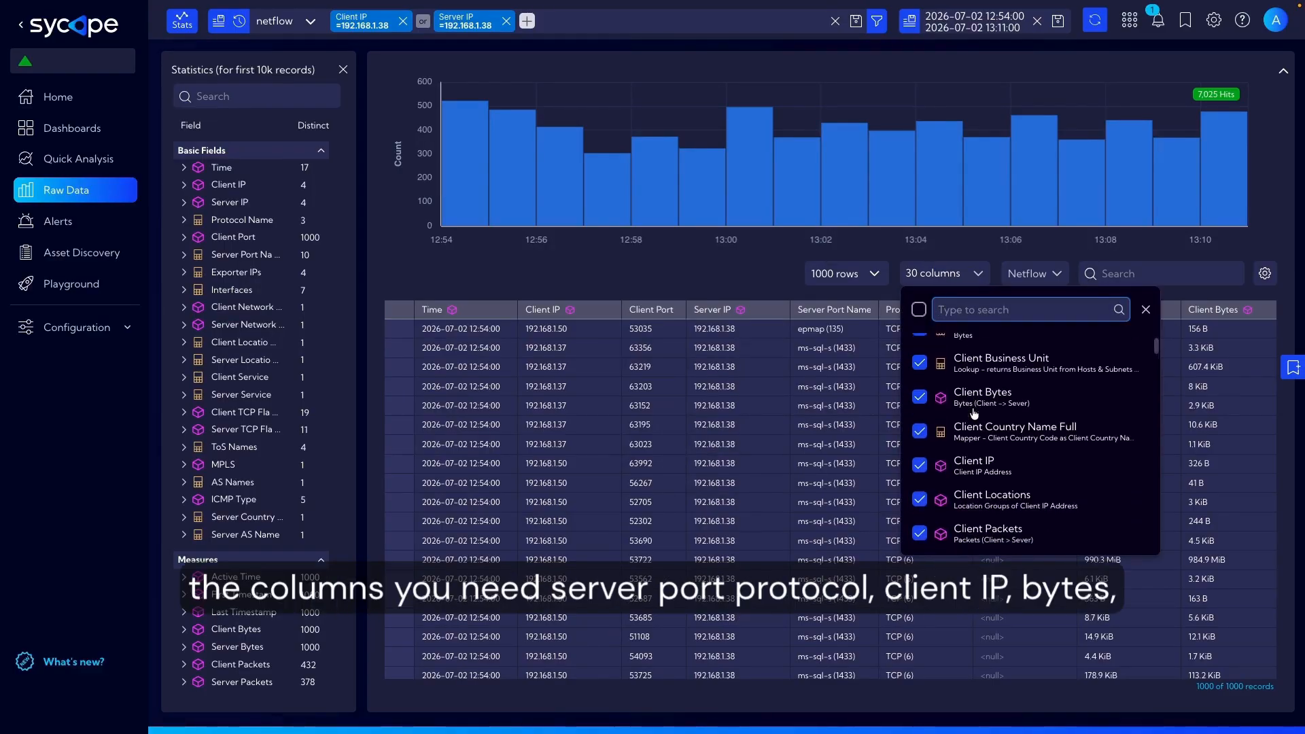
{"action": "scroll", "coordinate": [974, 414], "scroll_direction": "down", "scroll_amount": 4}
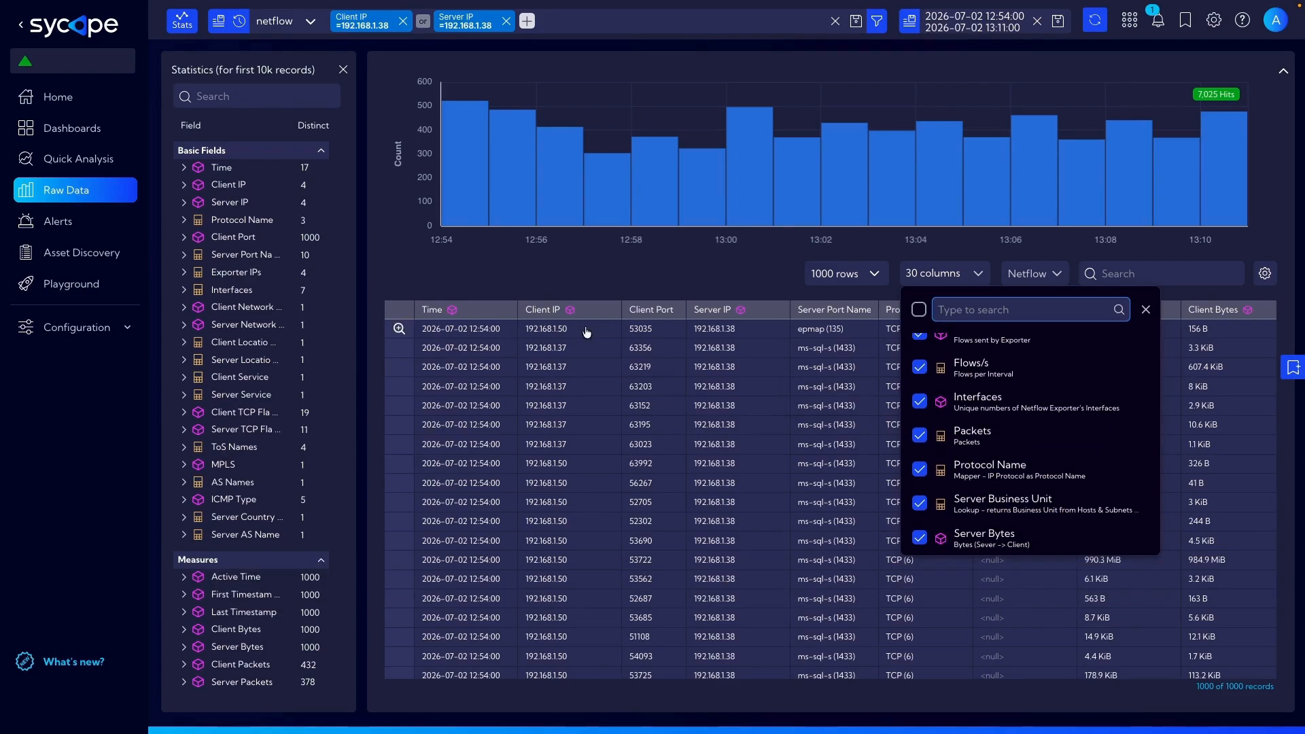
{"action": "left_click", "coordinate": [574, 274]}
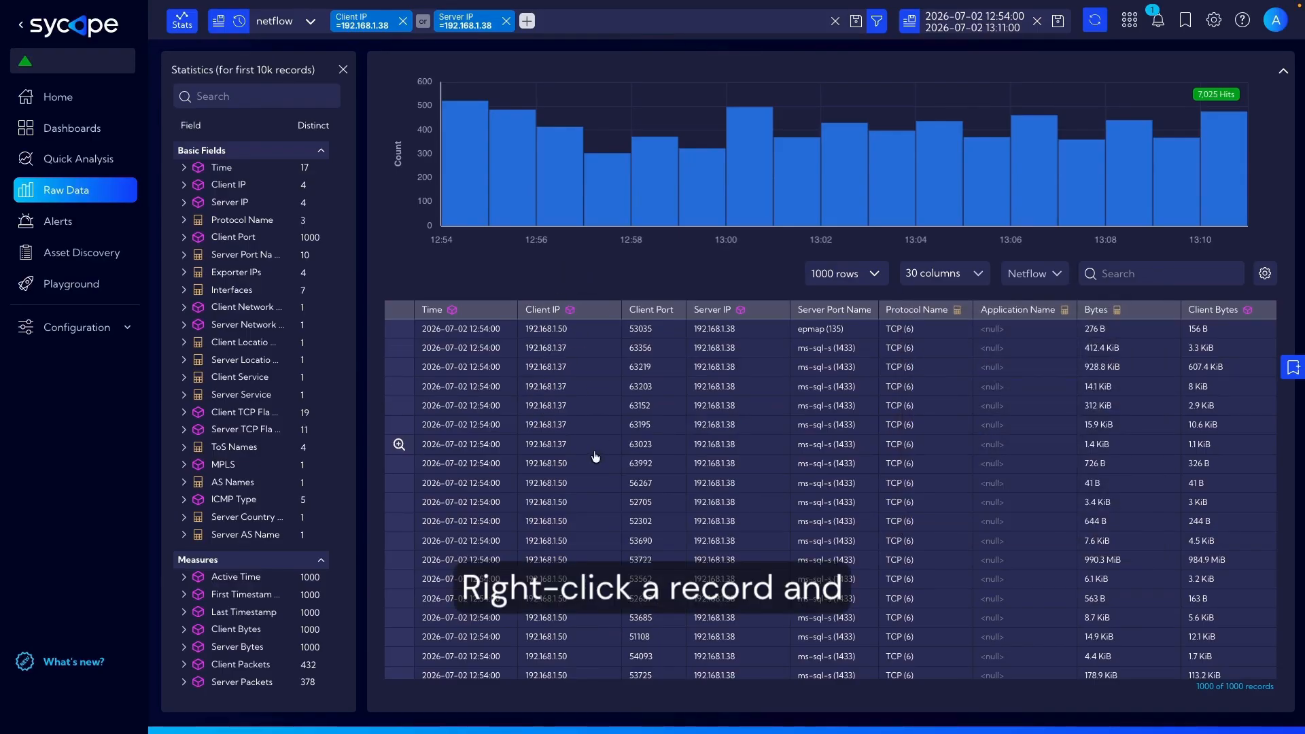
- Examine the actions and drilldown options for Client IP 192.168.1.37 in the record with client port 63195
{"action": "right_click", "coordinate": [549, 425]}
{"action": "mouse_move", "coordinate": [623, 554]}
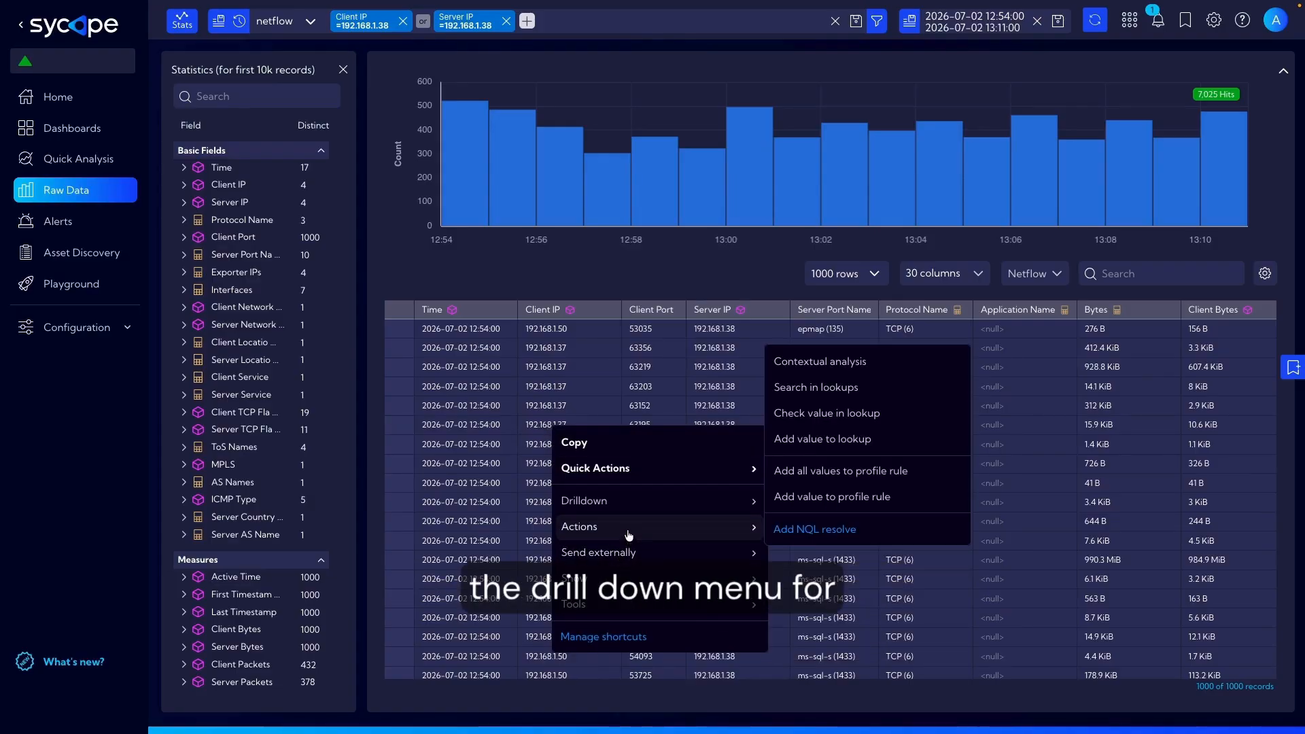
{"action": "mouse_move", "coordinate": [636, 506]}
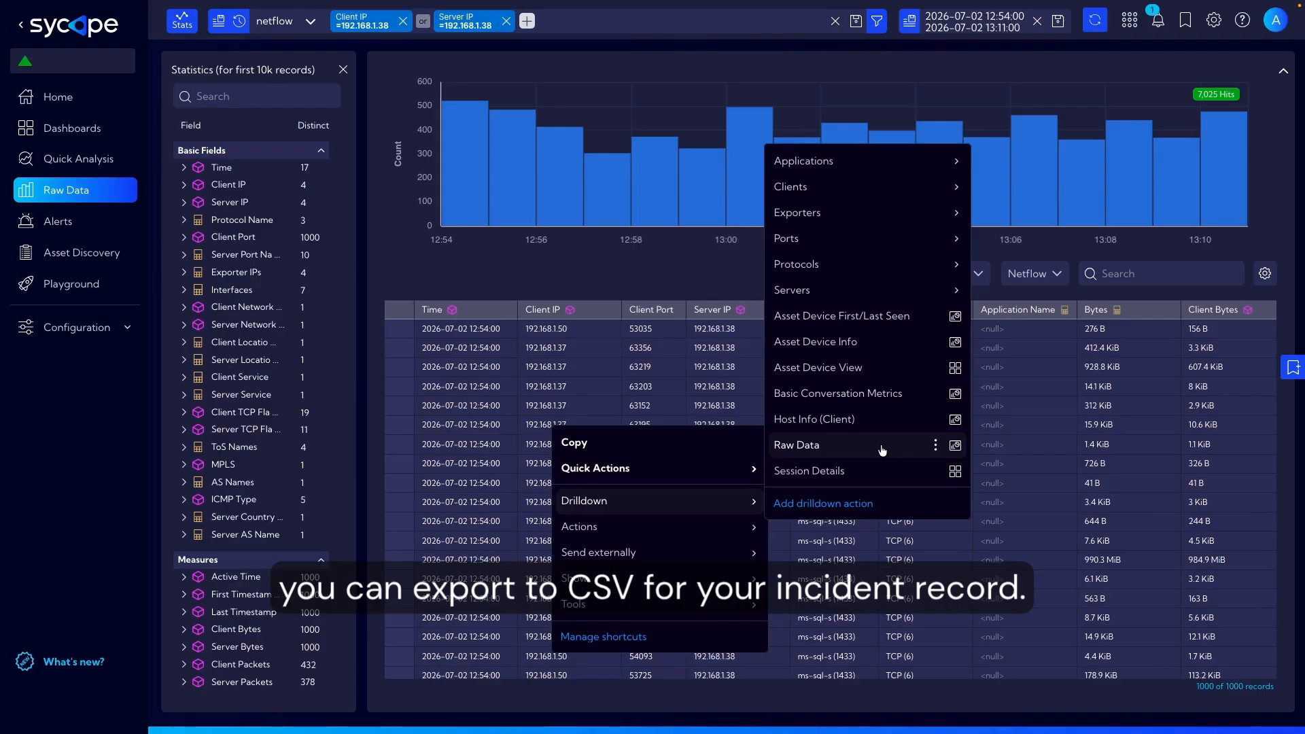
{"action": "left_click", "coordinate": [589, 276]}
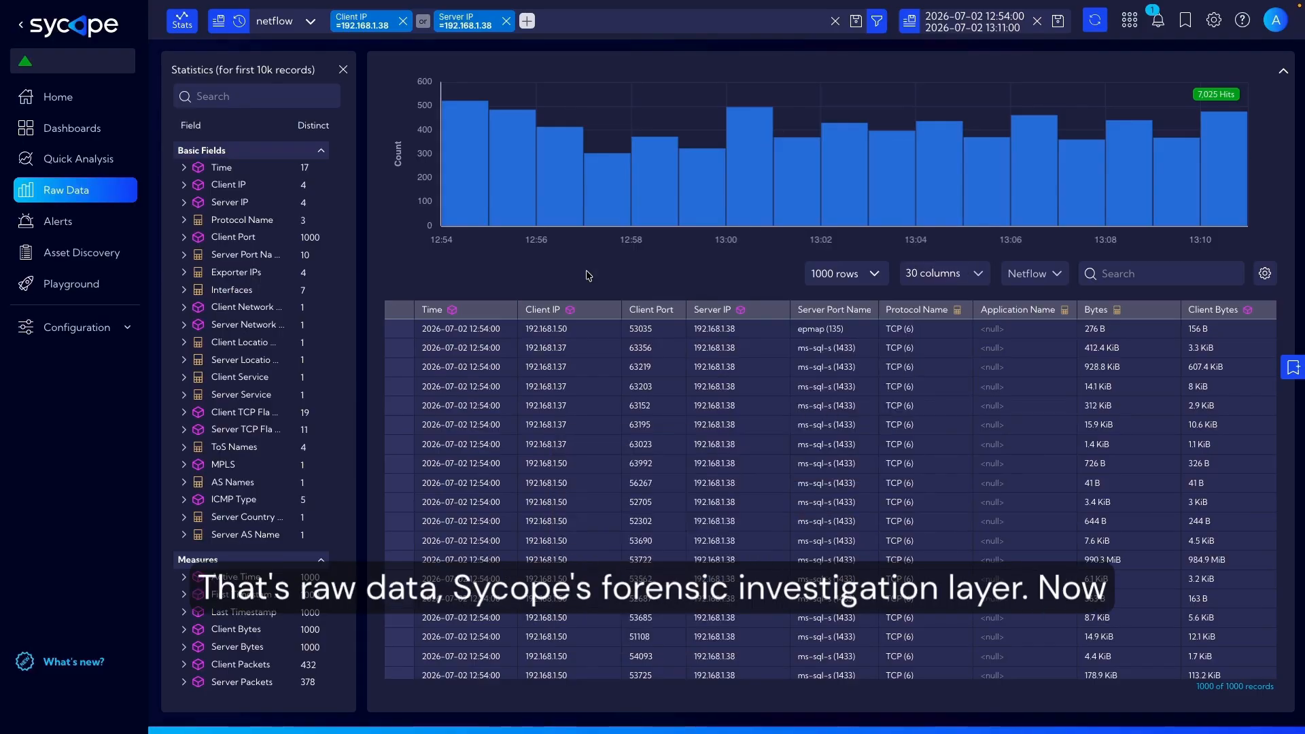